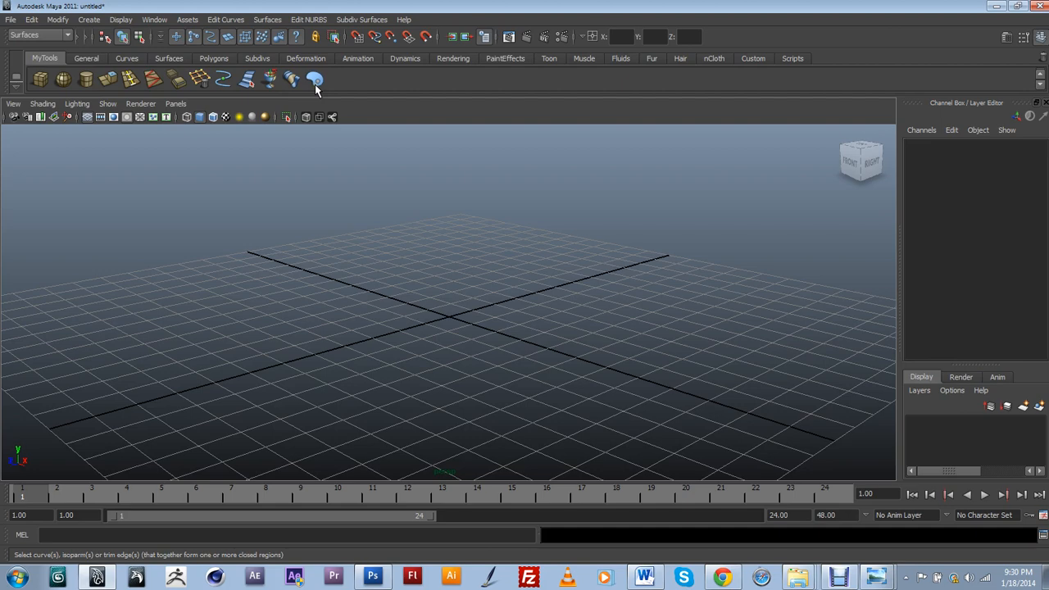
Look at the MM2 reference image of the finished marking menu in Windows Photo Viewer, and return to Maya
key(r)
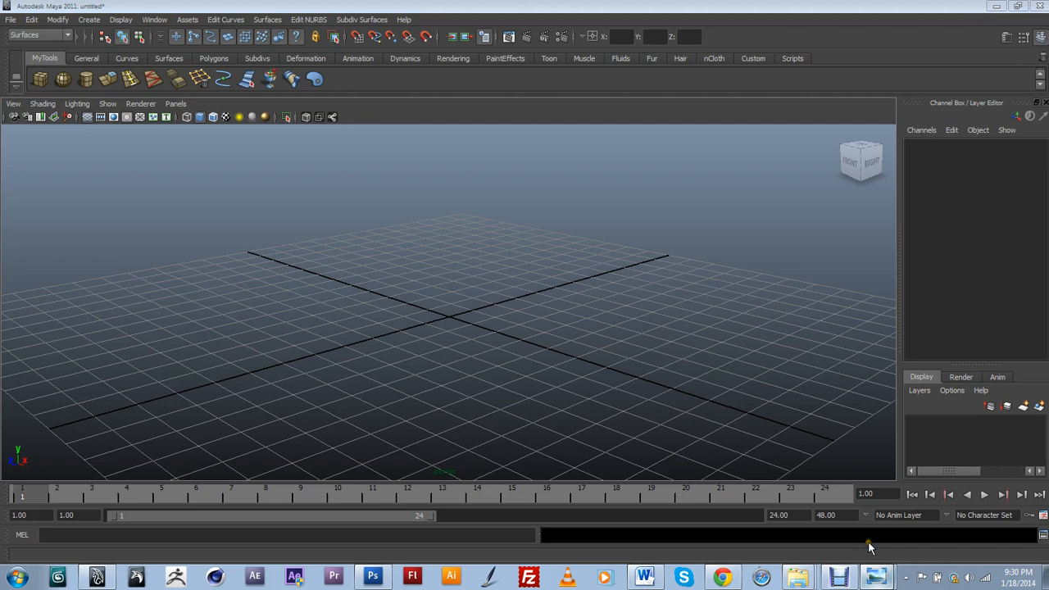
click(876, 577)
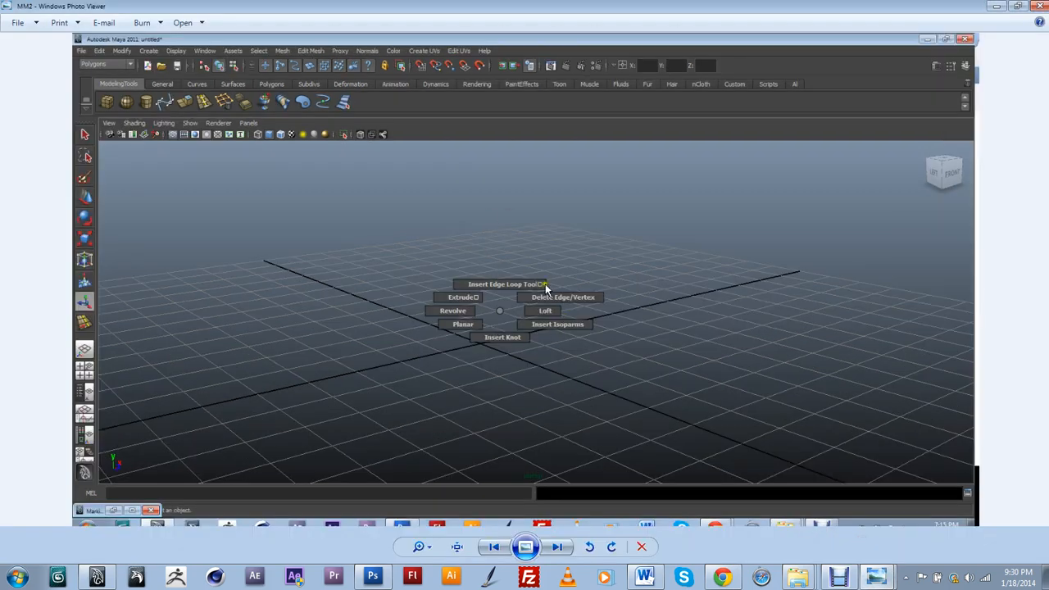
click(995, 9)
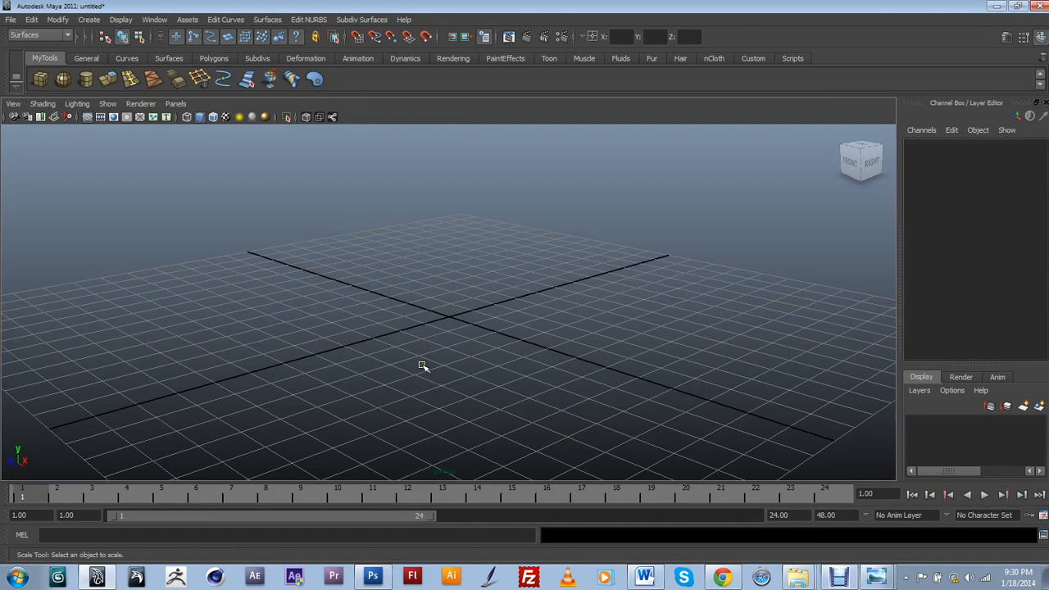
Open the Marking Menu Editor and start creating a new marking menu
click(150, 21)
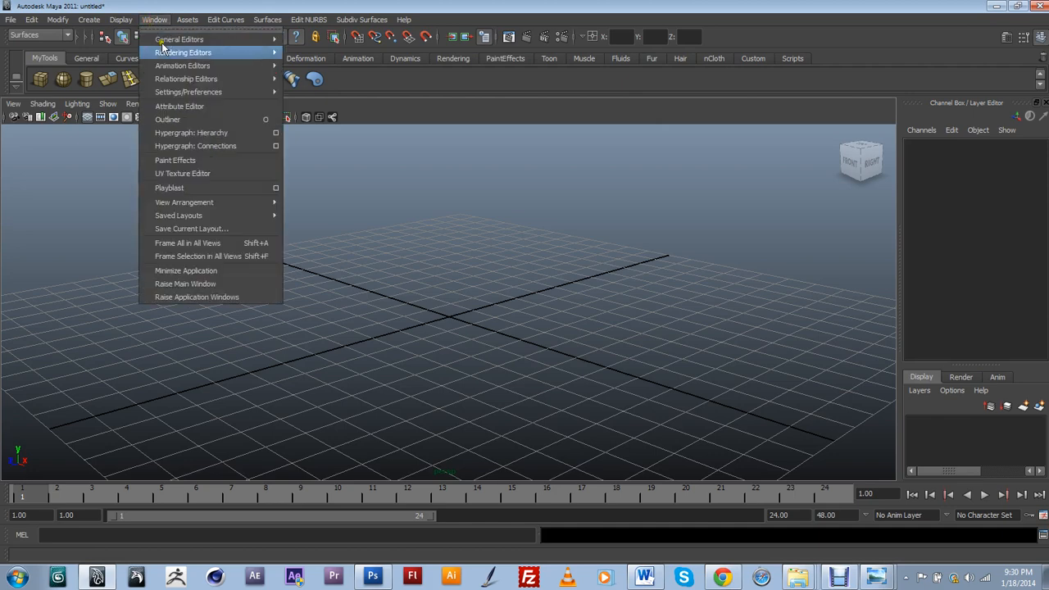
mouse_move(213, 93)
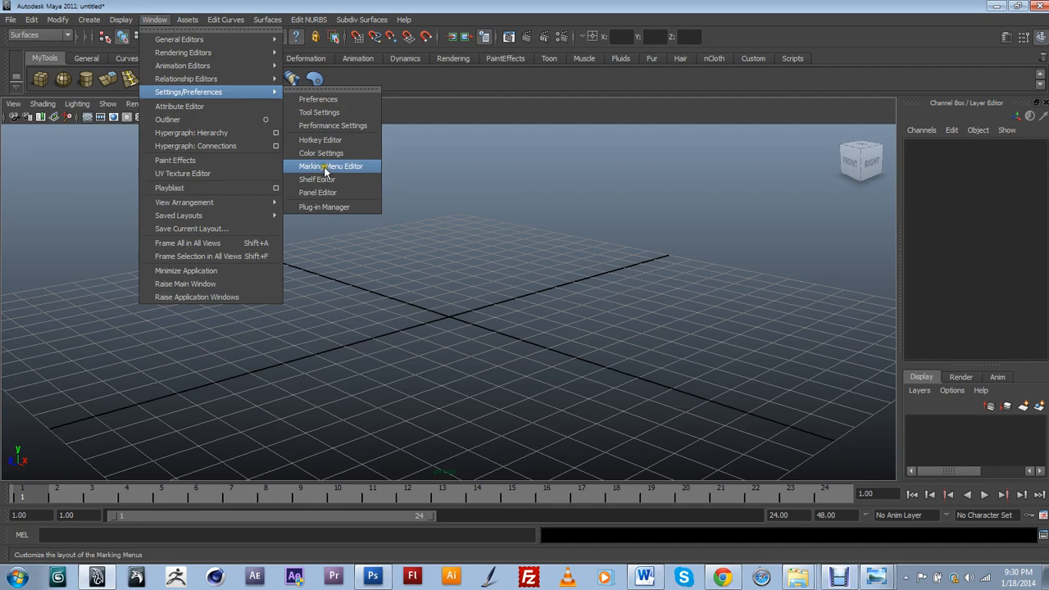
click(324, 167)
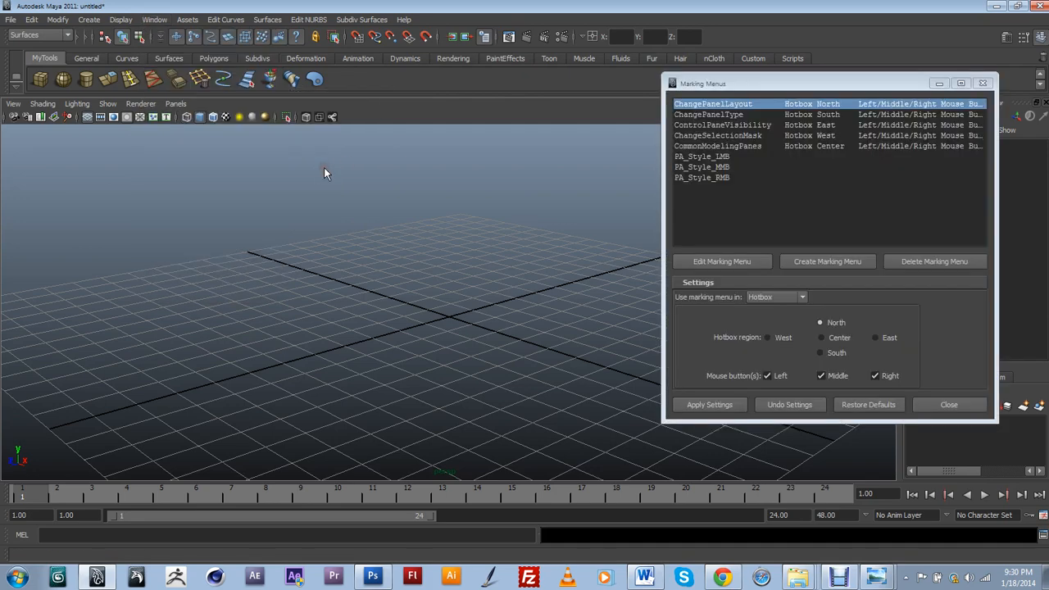
drag(728, 81, 341, 107)
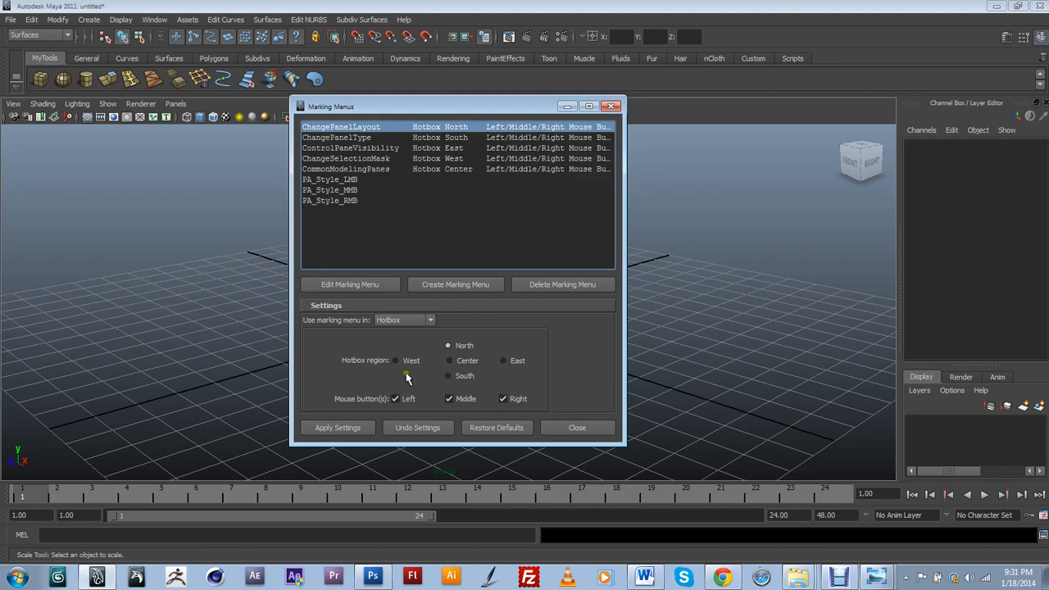
click(461, 287)
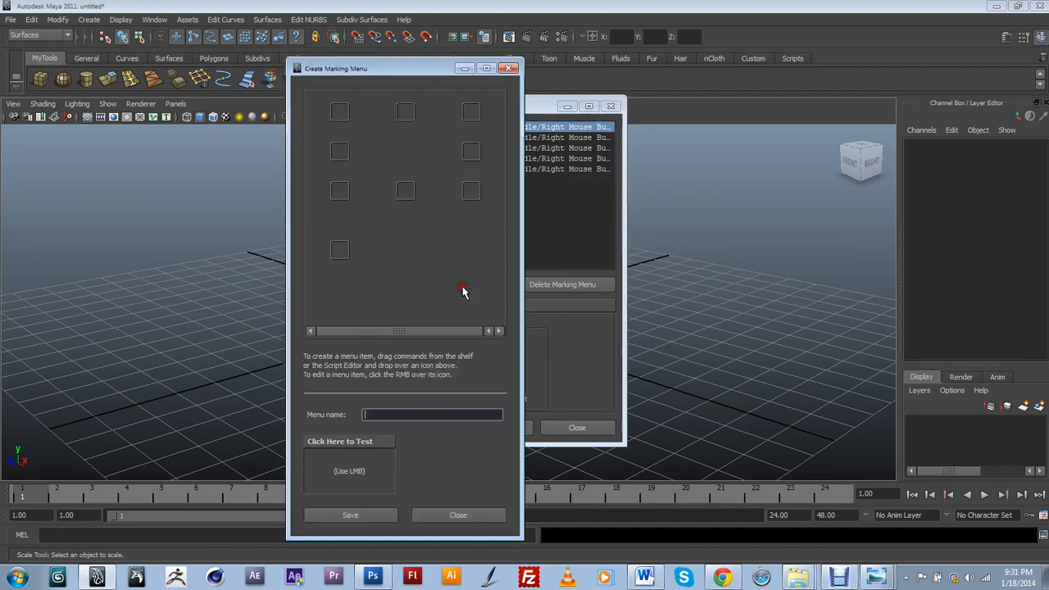
Name the new marking menu MyTools and arrange the Create Marking Menu and Marking Menus windows side by side
drag(400, 72, 499, 61)
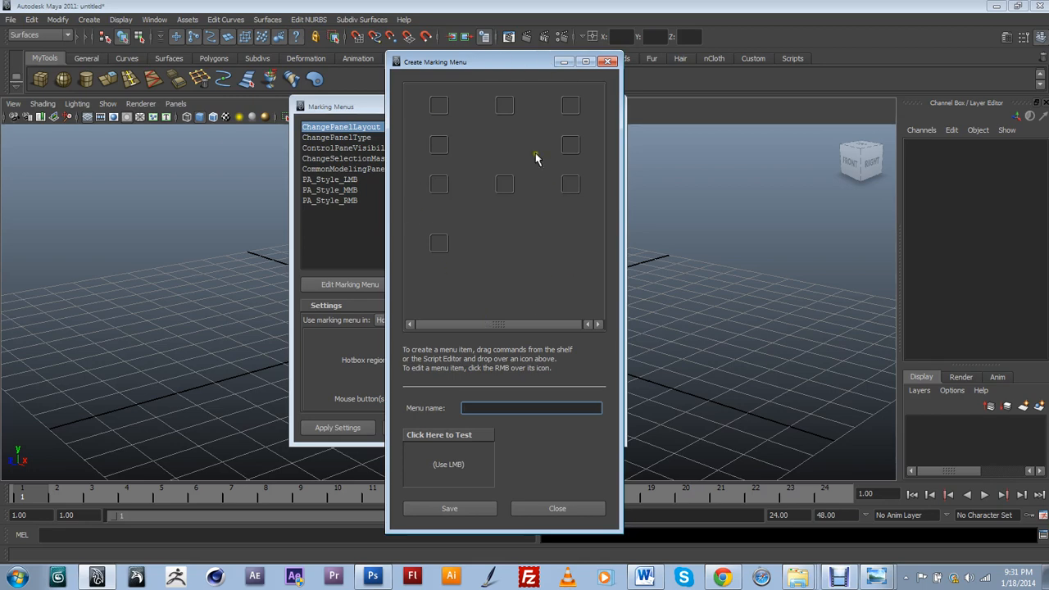
drag(473, 69, 495, 61)
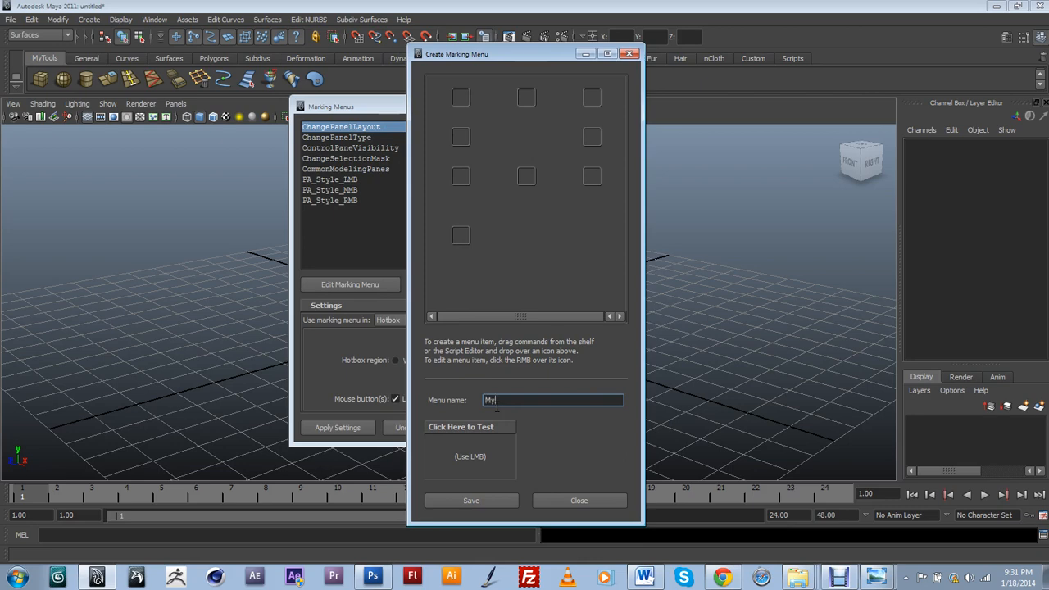
text(Tools)
drag(492, 54, 347, 72)
drag(532, 109, 777, 194)
drag(424, 78, 382, 104)
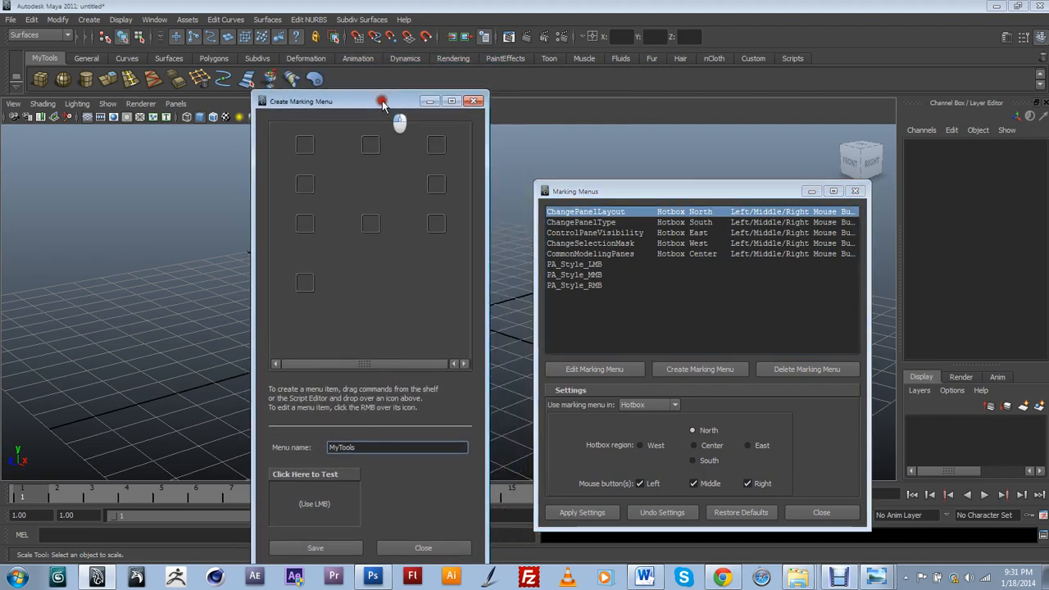
click(293, 149)
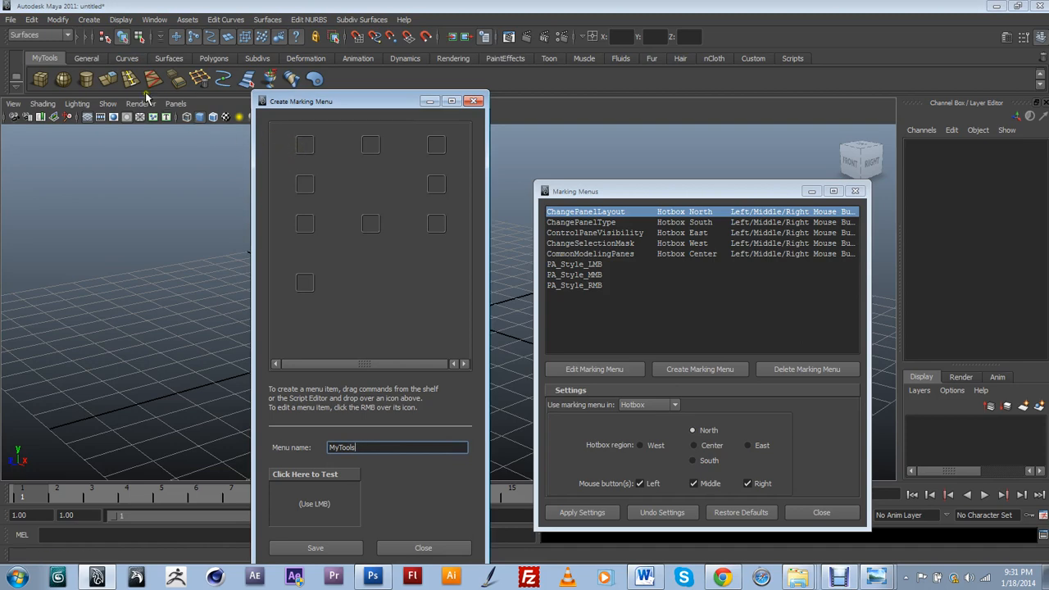
click(64, 81)
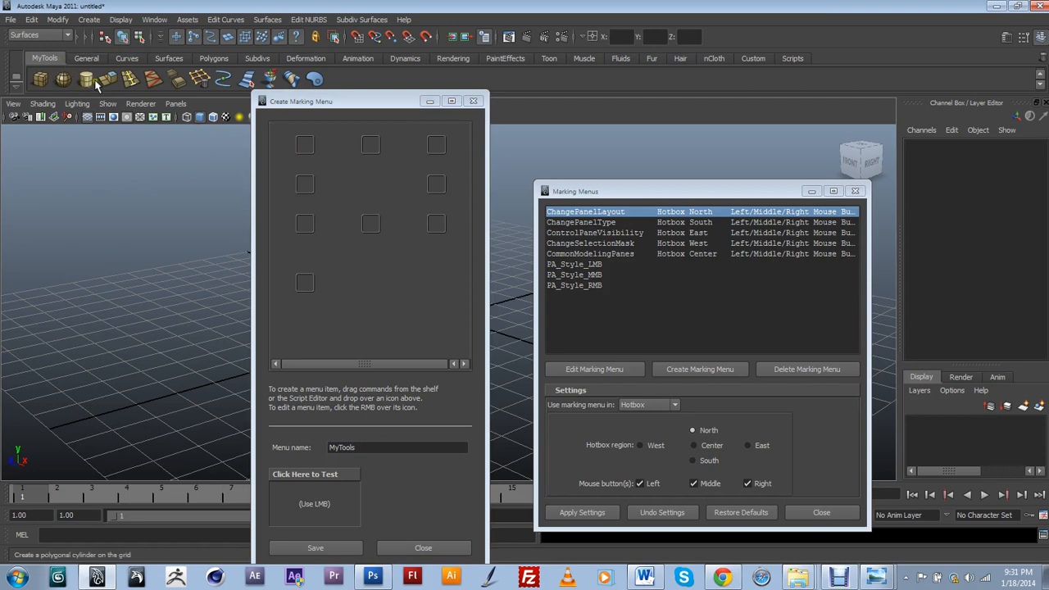
click(312, 157)
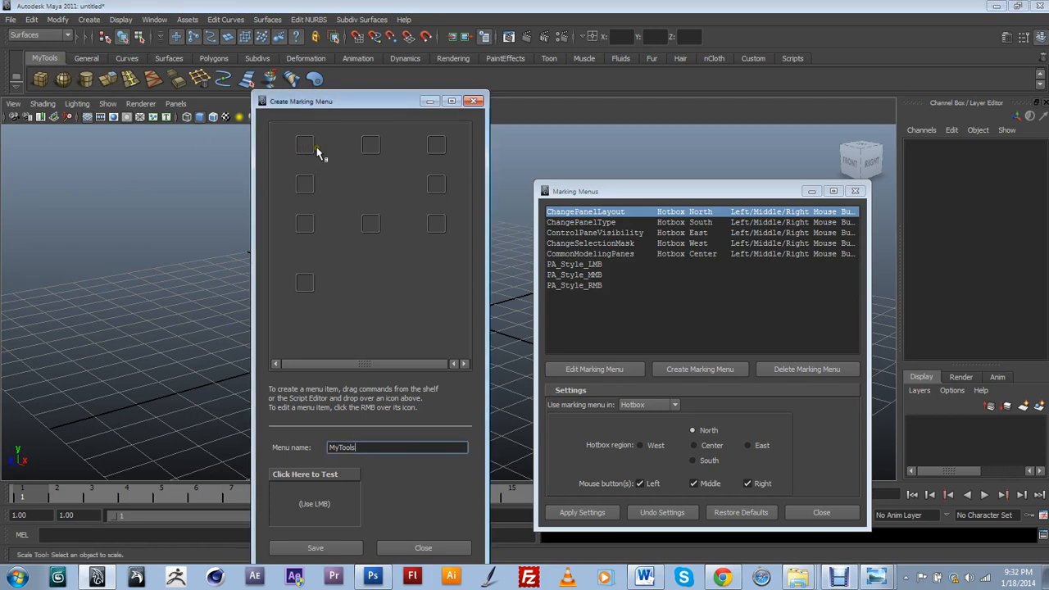
Add Extrude, Insert Edge Loop Tool and Connect Component from the shelf to the north-west, north and north-east slots
drag(312, 100, 326, 87)
middle_drag(109, 80, 312, 131)
middle_drag(133, 80, 384, 136)
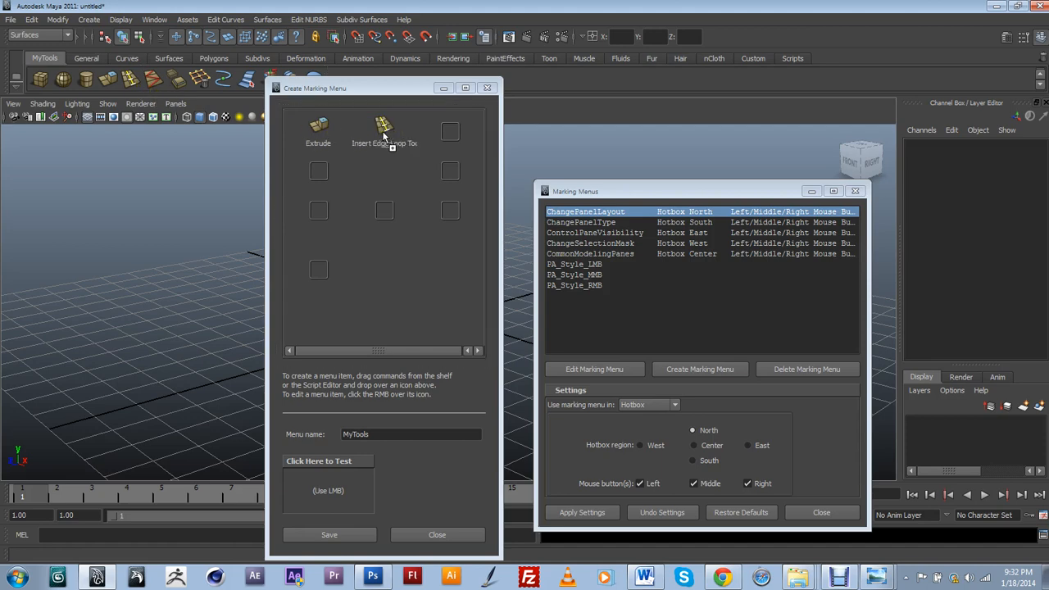
middle_drag(158, 88, 451, 138)
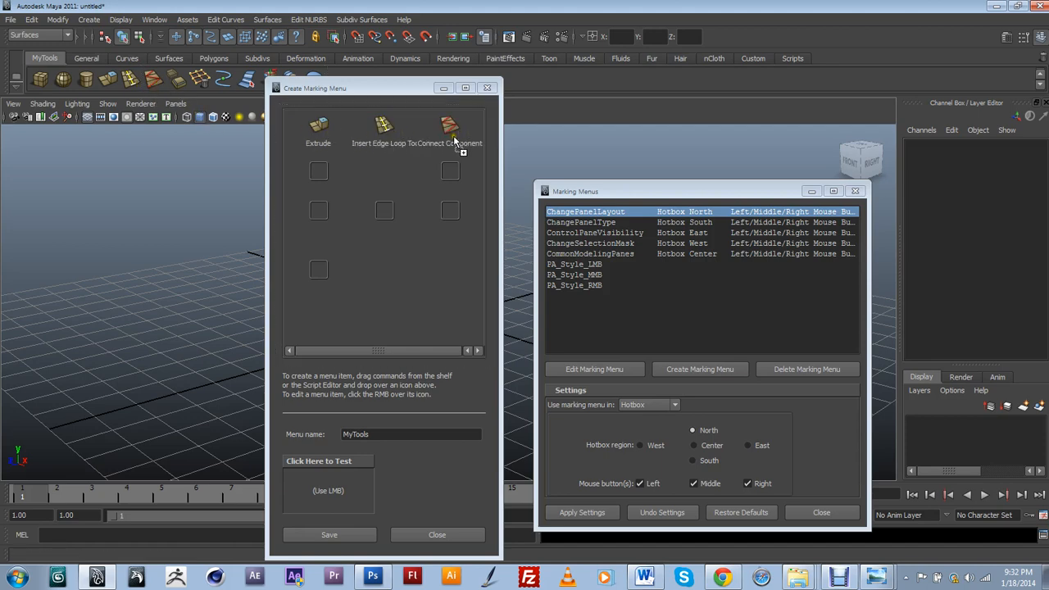
Fill the remaining compass slots with Delete Edge/Vertex east, Insert Knot south-east, Insert Isoparms south, Revolve south-west and Loft west
drag(410, 92, 357, 128)
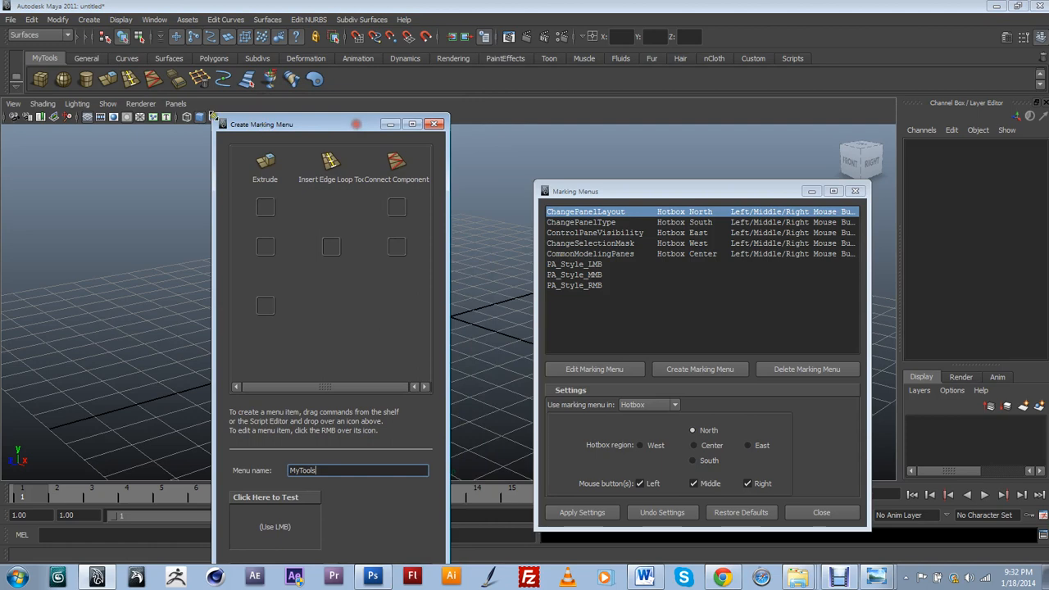
middle_drag(203, 85, 397, 212)
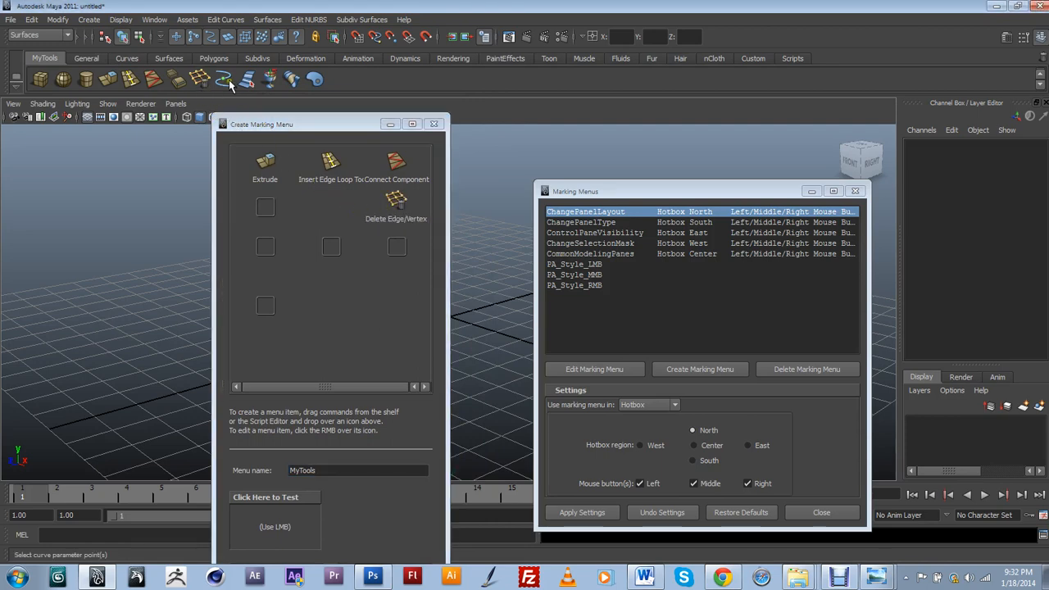
middle_drag(223, 84, 397, 246)
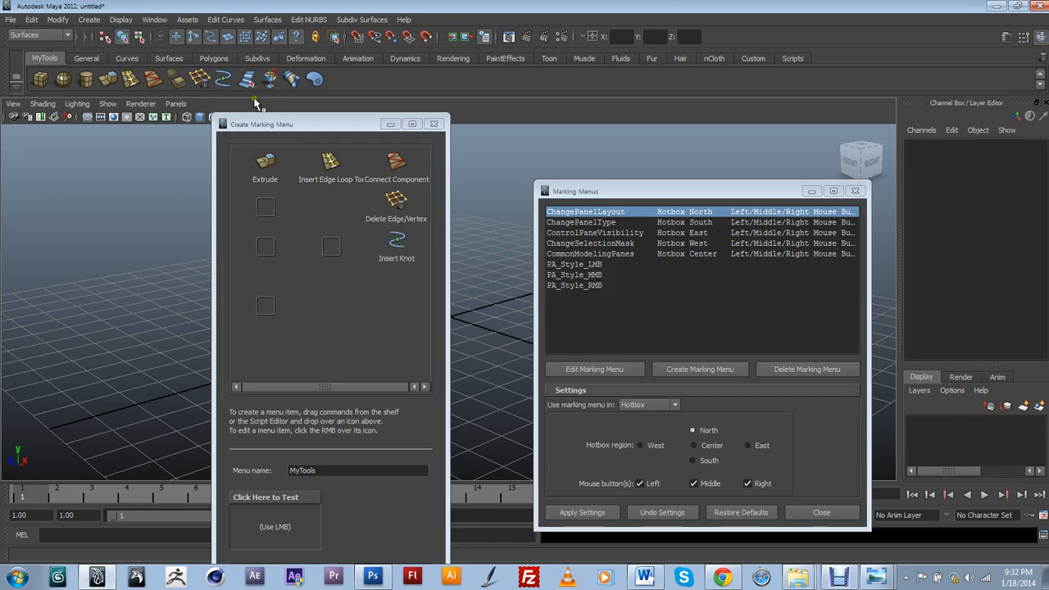
middle_drag(251, 90, 332, 246)
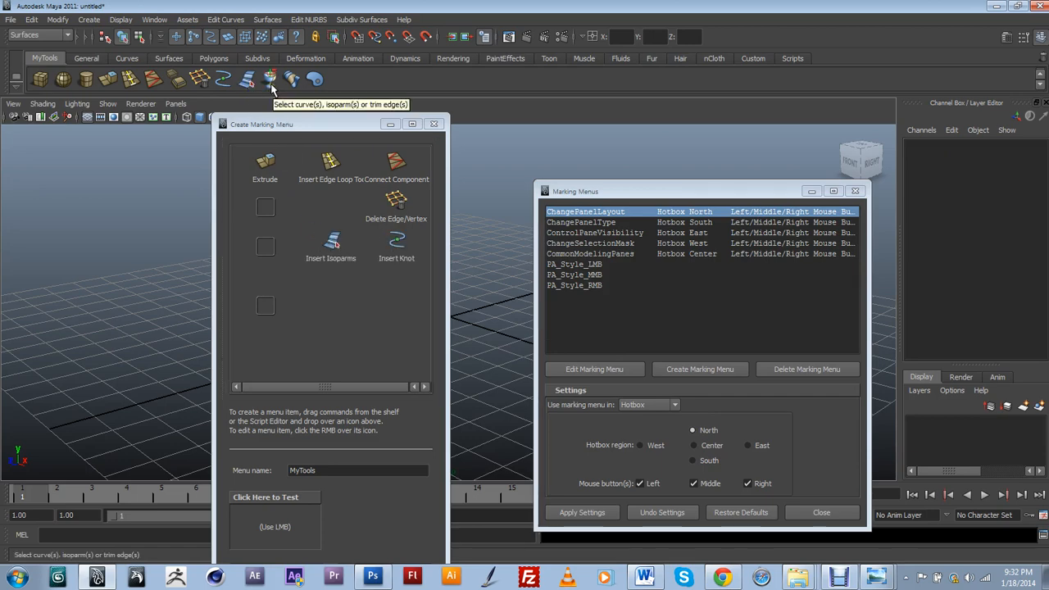
middle_drag(272, 89, 270, 249)
middle_drag(292, 78, 270, 218)
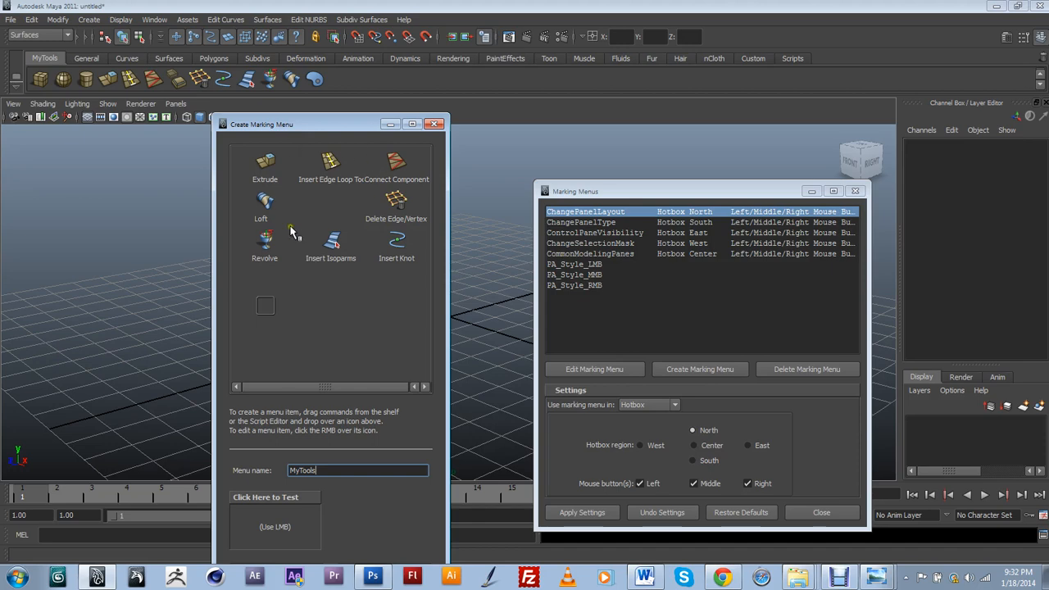
Try out the MyTools marking menu in the test area of the Create Marking Menu window
click(350, 133)
drag(350, 132, 401, 81)
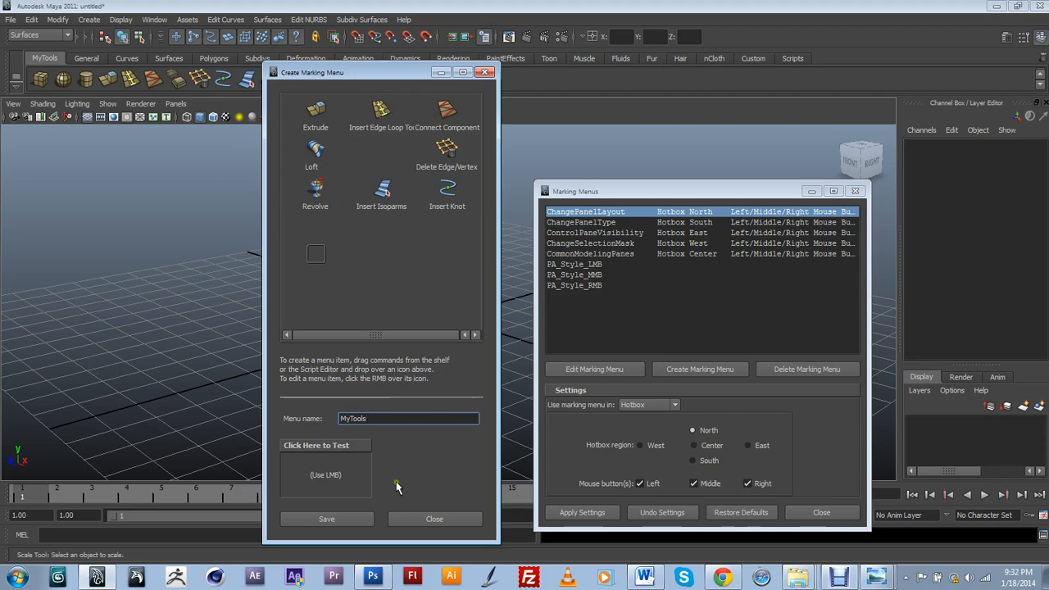
click(323, 475)
Examine the menu item layout around the test area in the MM1 reference image in Windows Photo Viewer, and return to Maya
click(879, 573)
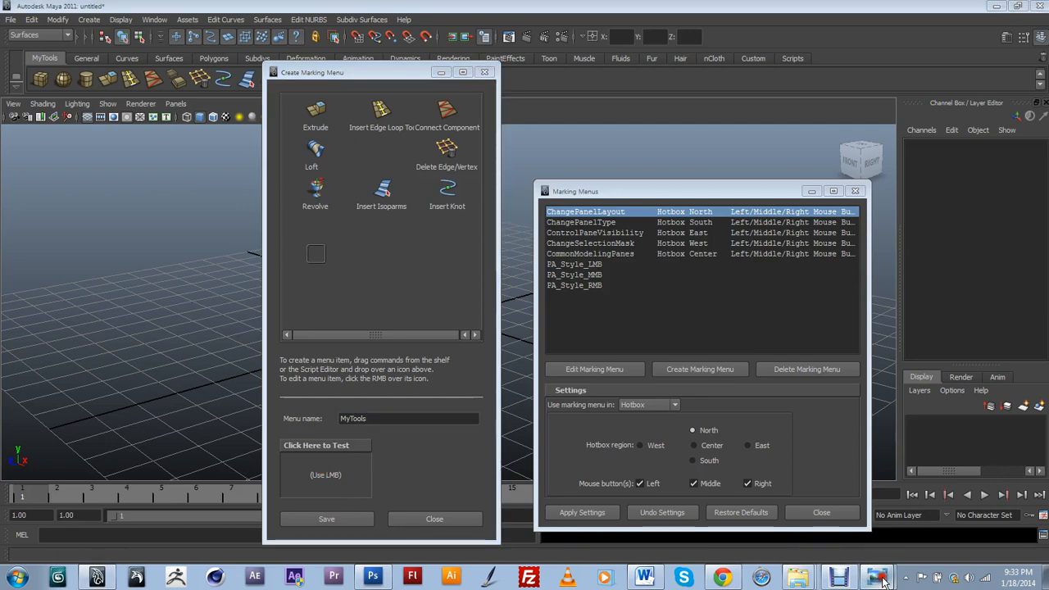
click(868, 526)
scroll(584, 415, up, 4)
drag(462, 419, 501, 361)
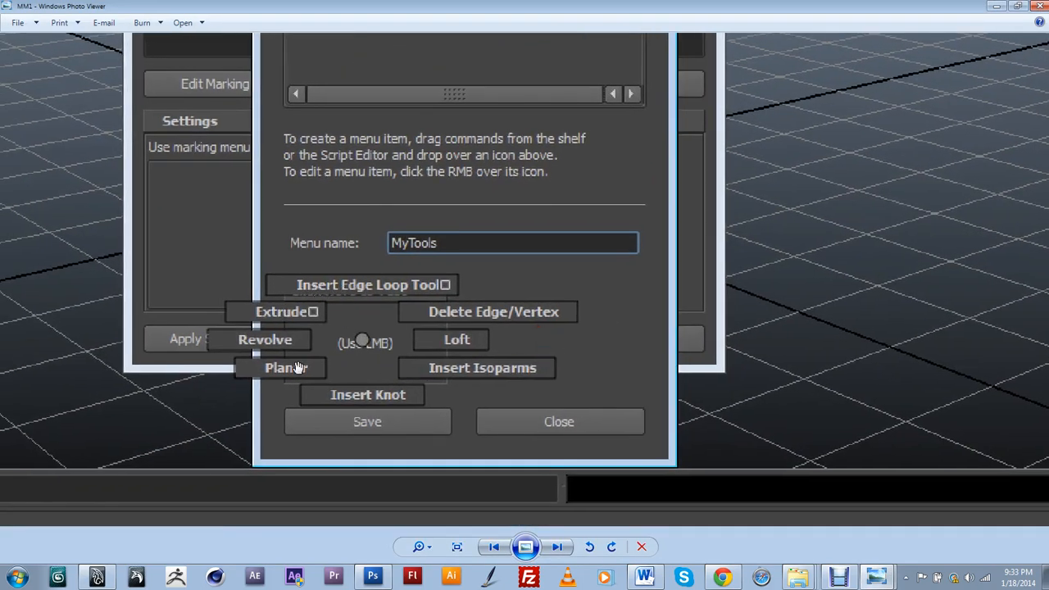
scroll(455, 330, down, 4)
scroll(452, 336, up, 4)
scroll(472, 336, down, 4)
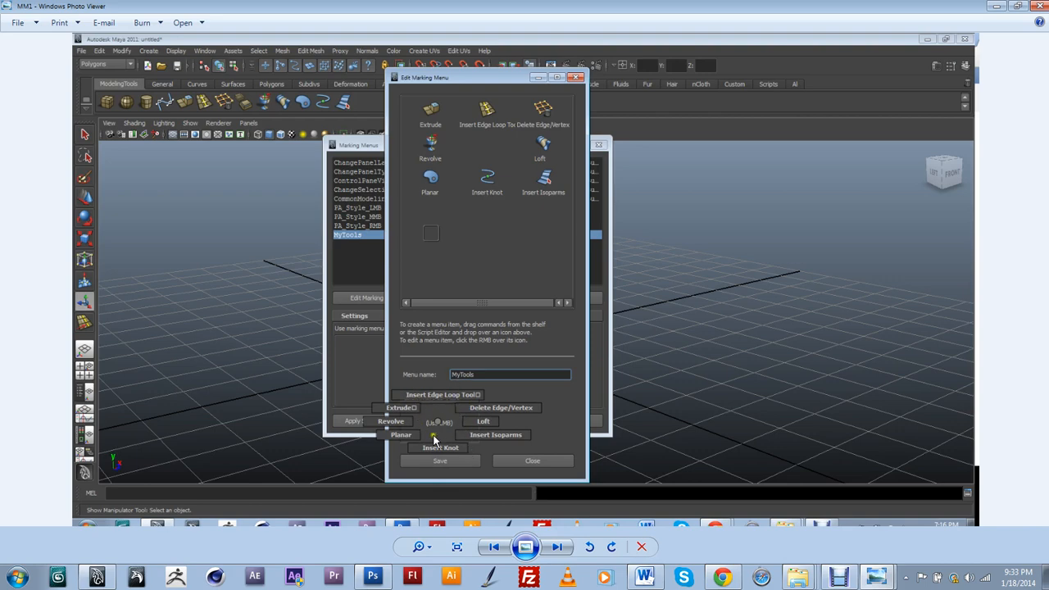
click(990, 11)
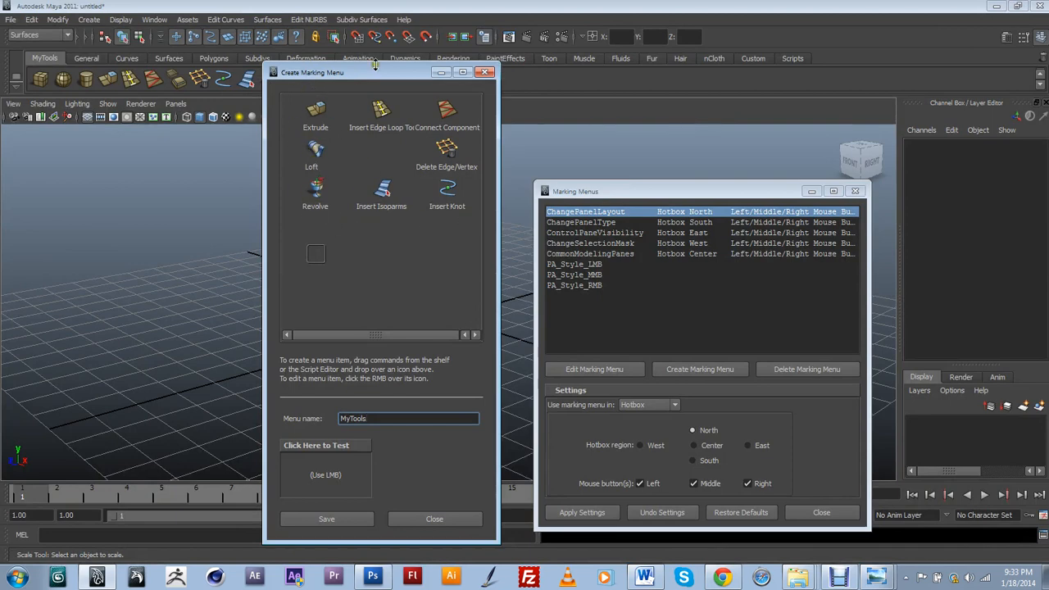
drag(380, 72, 468, 73)
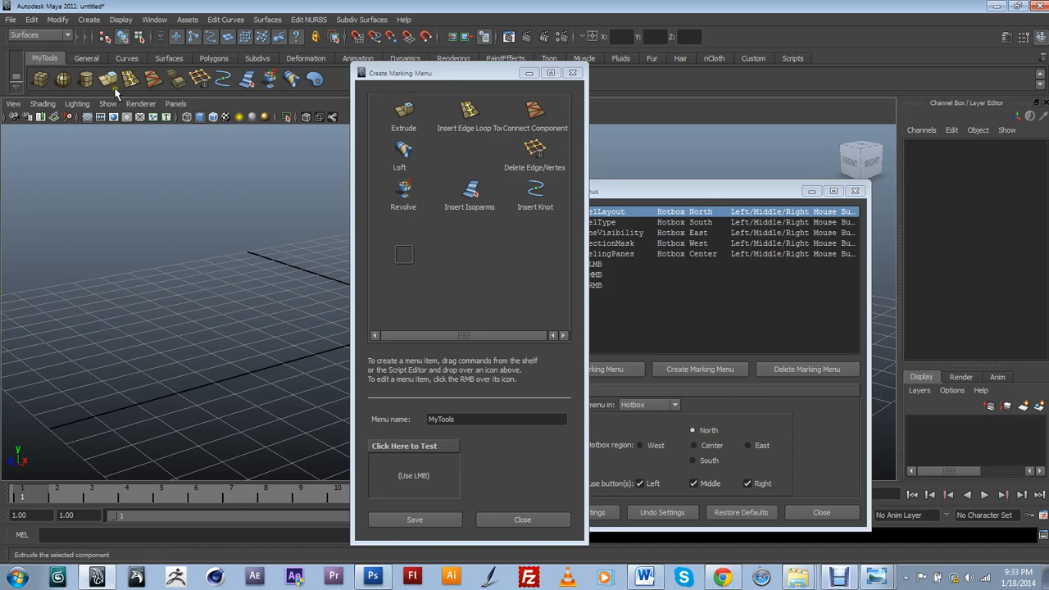
middle_drag(314, 78, 418, 199)
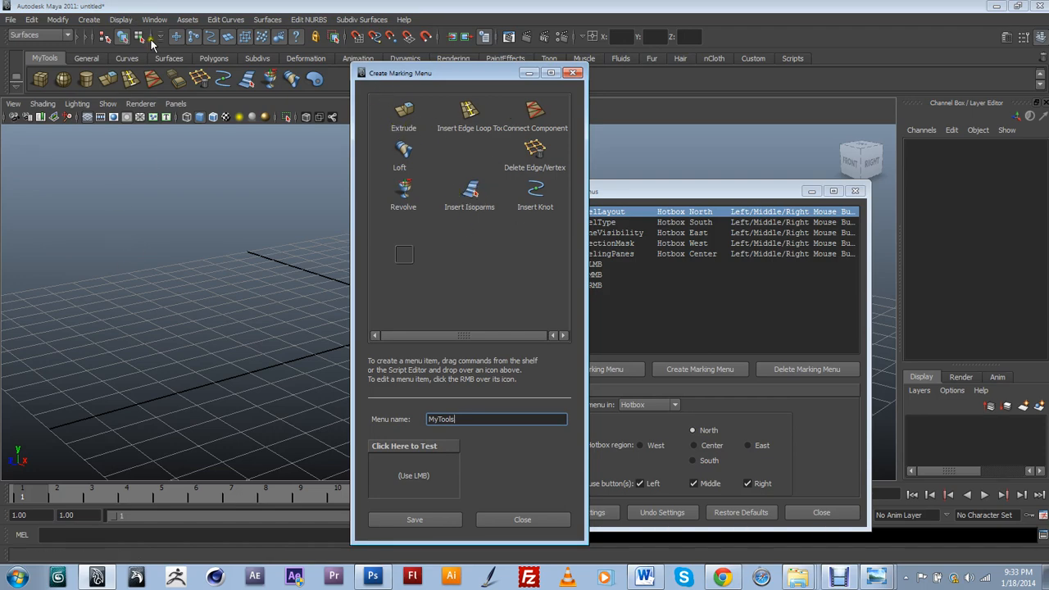
middle_drag(40, 81, 447, 205)
middle_drag(435, 189, 405, 120)
right_click(405, 121)
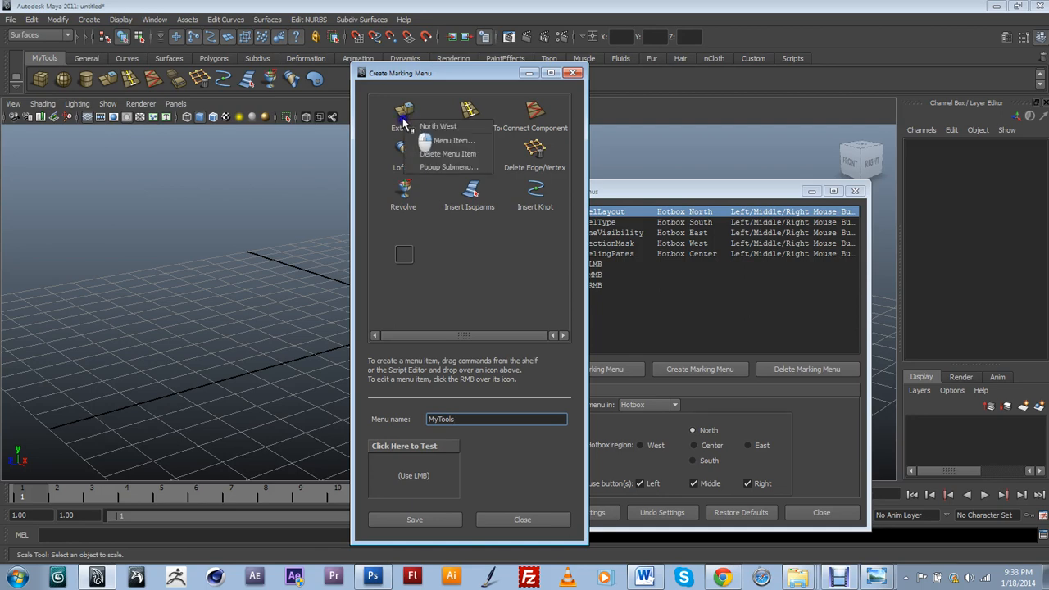
right_drag(427, 168, 393, 133)
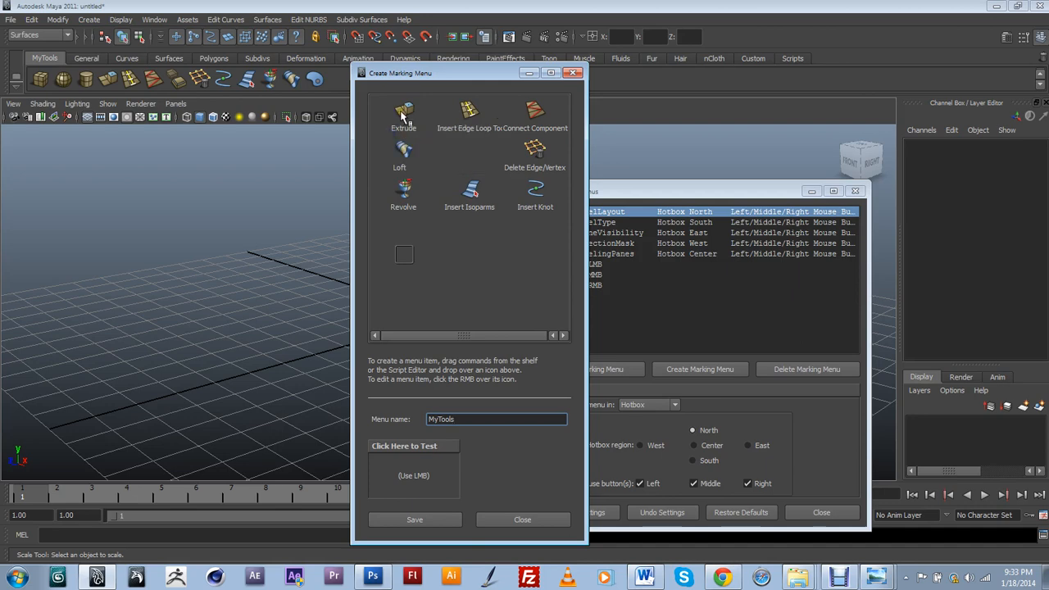
Replace Extrude in the north-west slot with Cube, convert that item to a popup submenu and place its editor beside the Create Marking Menu window
middle_drag(39, 79, 401, 113)
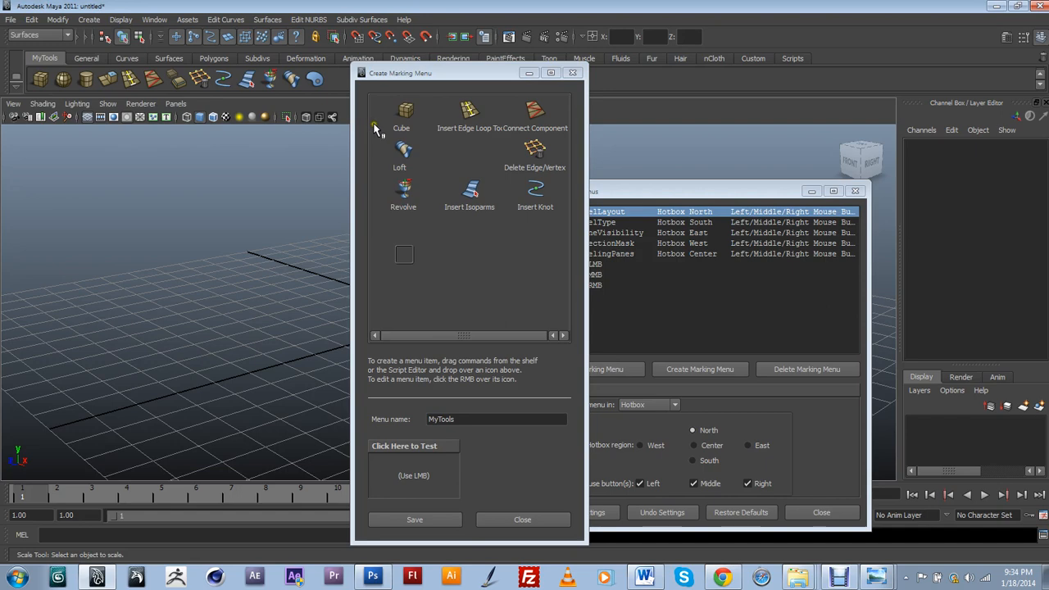
right_click(412, 118)
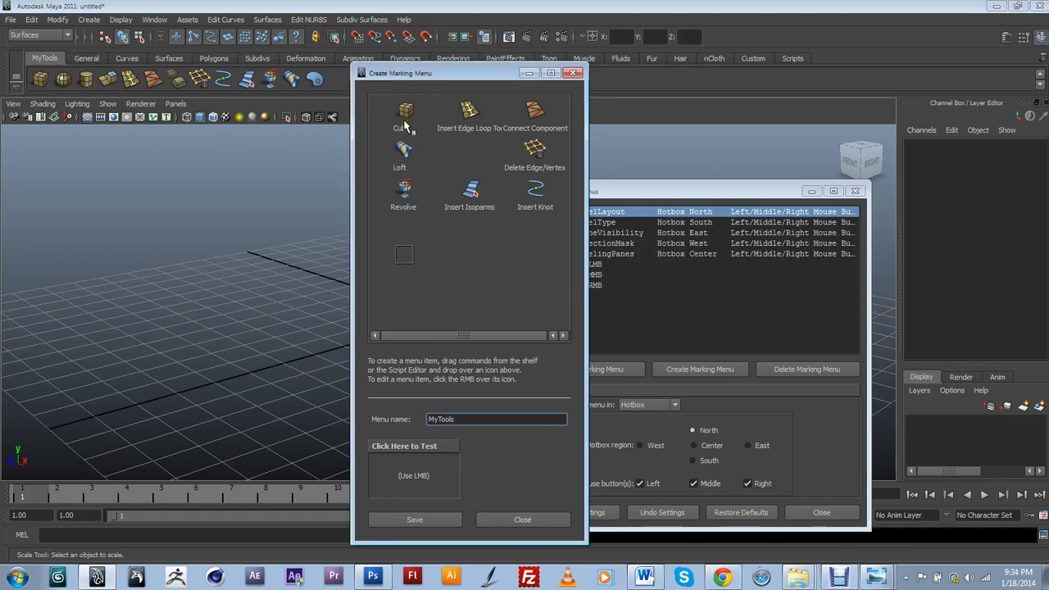
right_click(404, 123)
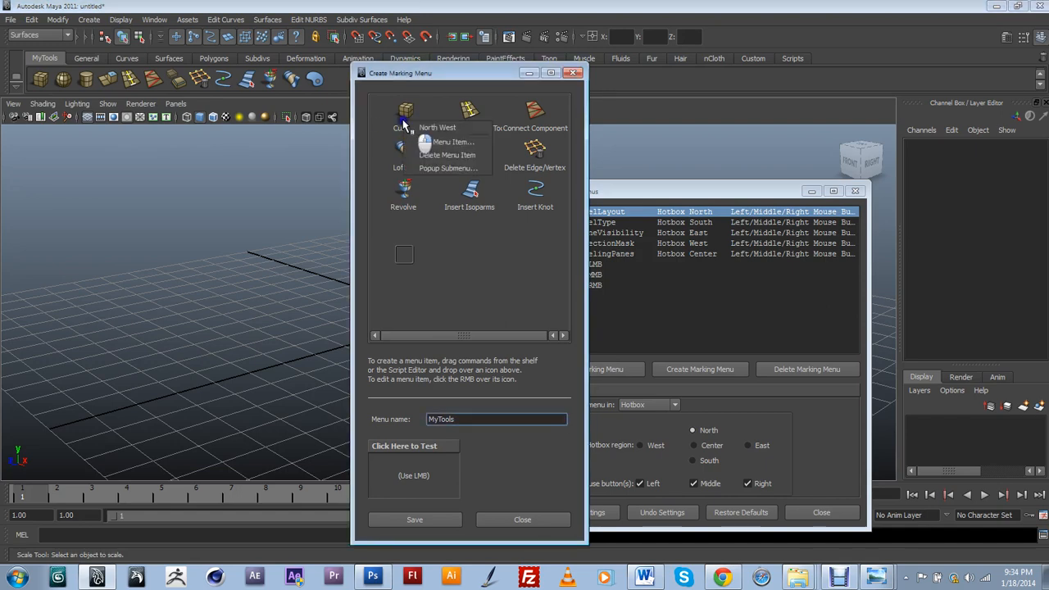
click(433, 174)
drag(225, 131, 250, 147)
click(411, 88)
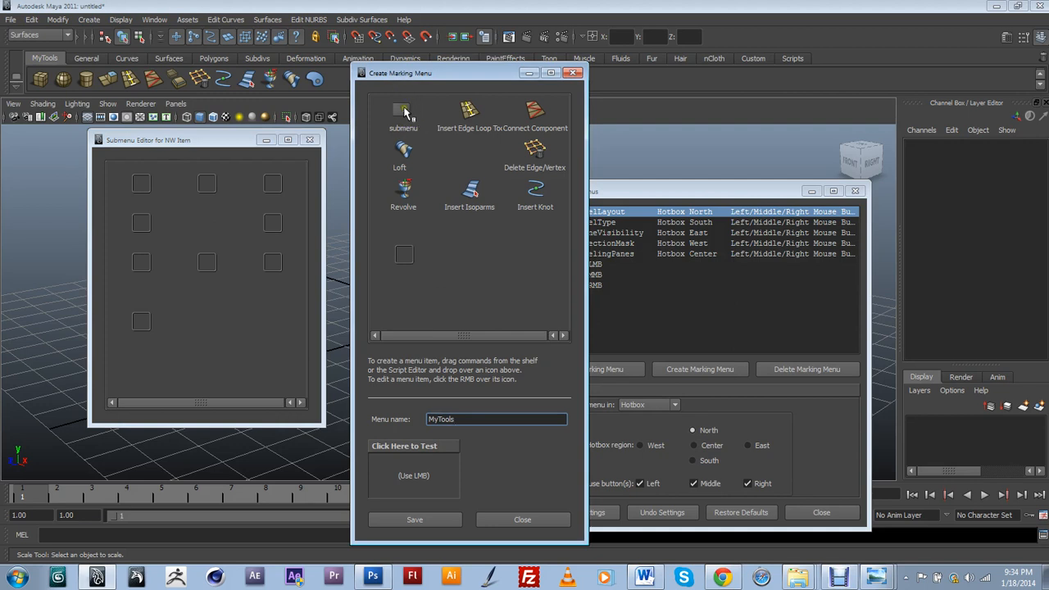
drag(224, 139, 225, 144)
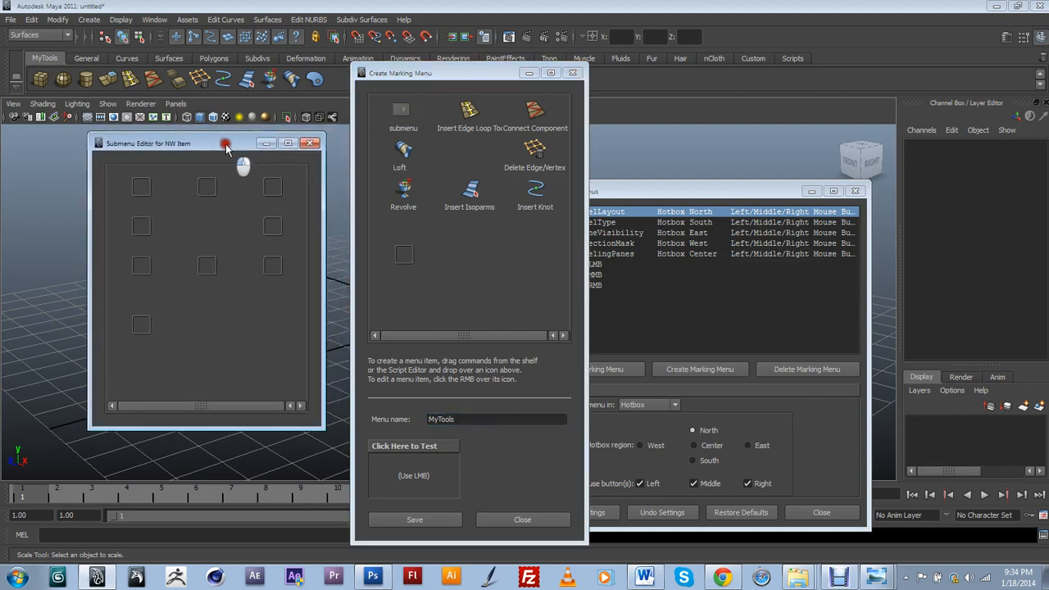
Fill the north-west submenu with Cube north-west, Sphere north and Cylinder north-east from the shelf, and close its editor
click(400, 113)
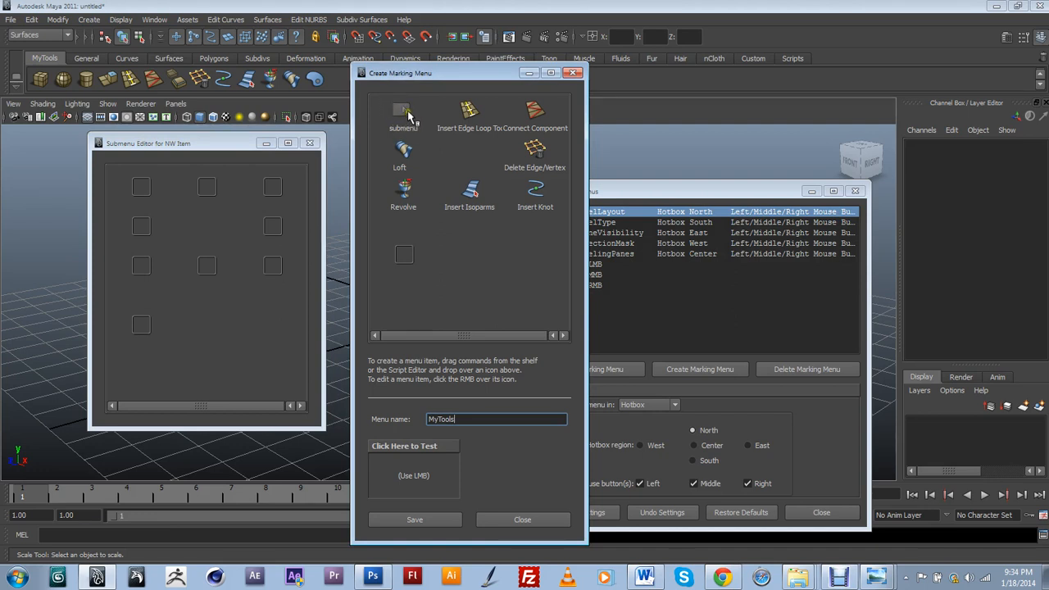
click(239, 268)
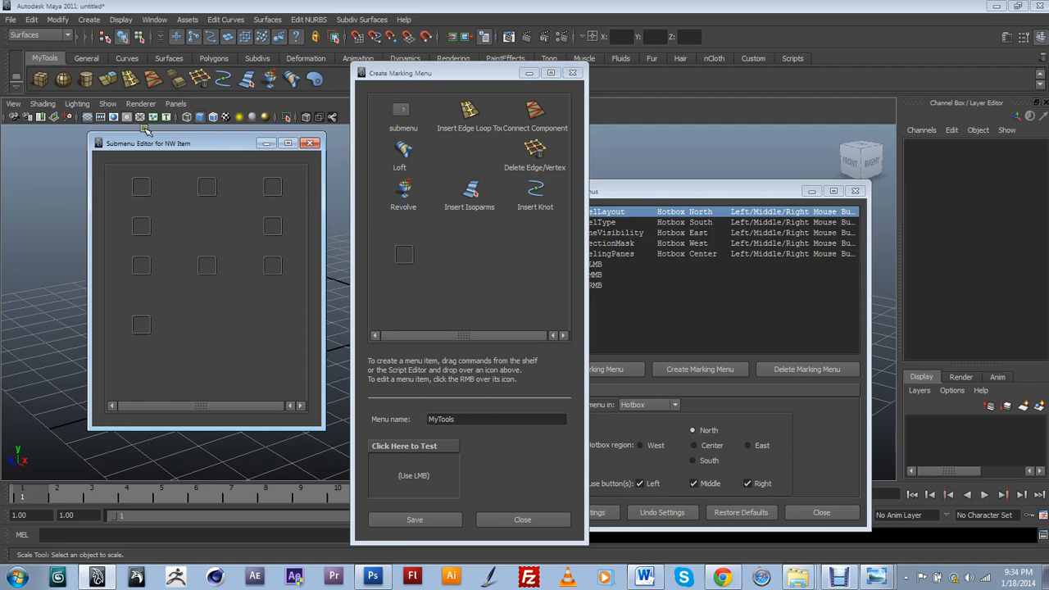
middle_drag(60, 78, 215, 191)
click(178, 266)
drag(184, 146, 172, 142)
middle_drag(39, 79, 133, 186)
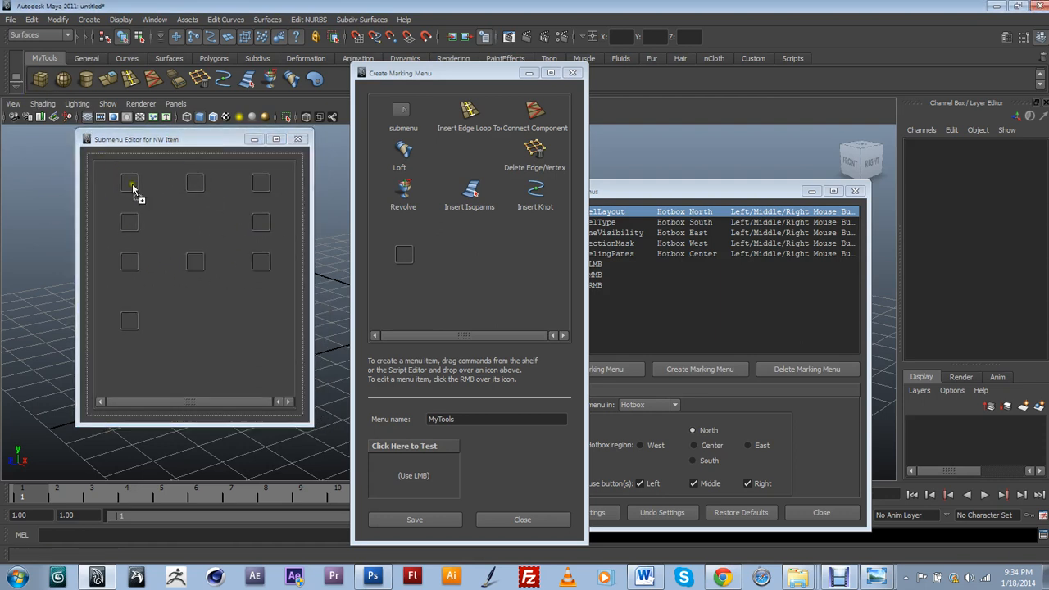
middle_drag(63, 79, 195, 184)
middle_drag(89, 87, 261, 184)
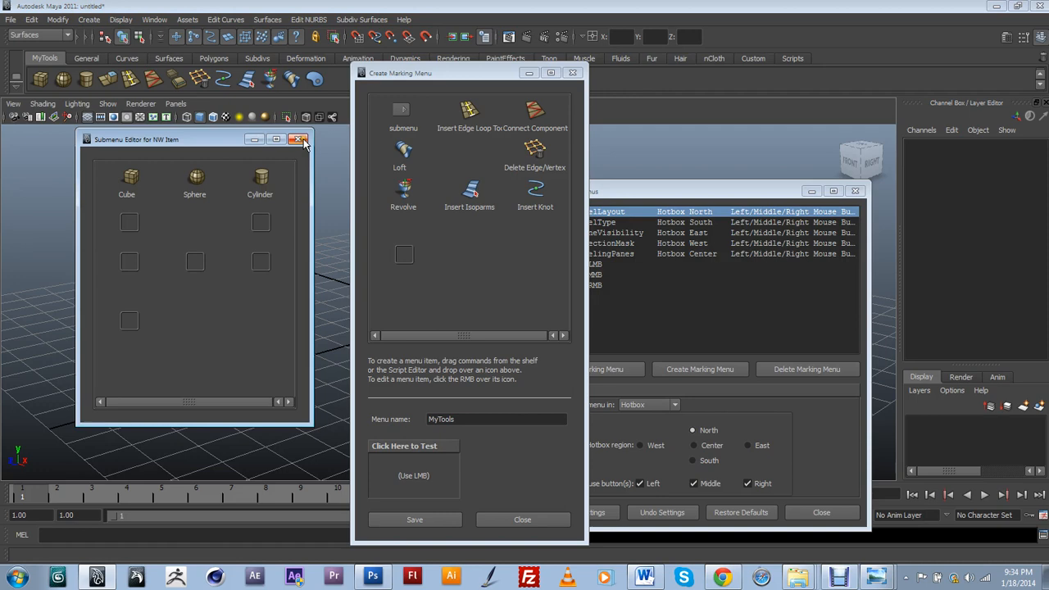
click(298, 140)
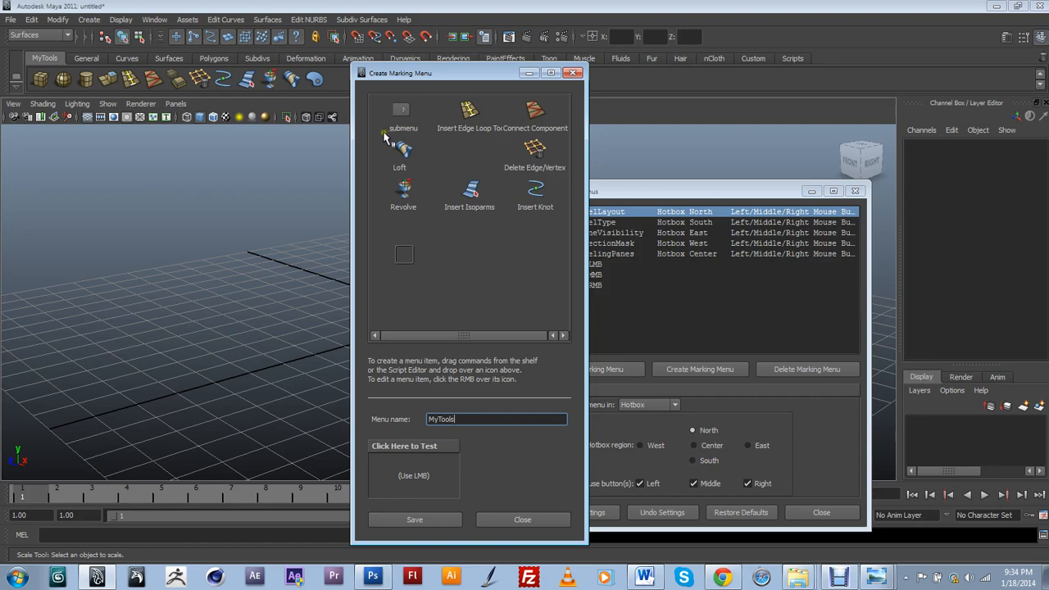
Label the north-west submenu item Primitives and save the change
right_click(406, 129)
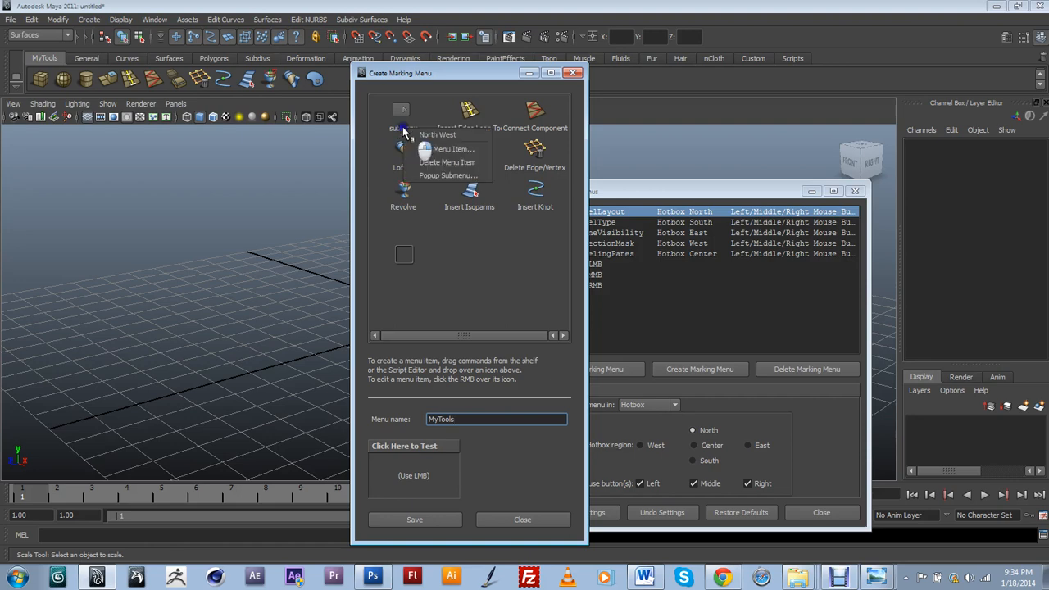
click(426, 150)
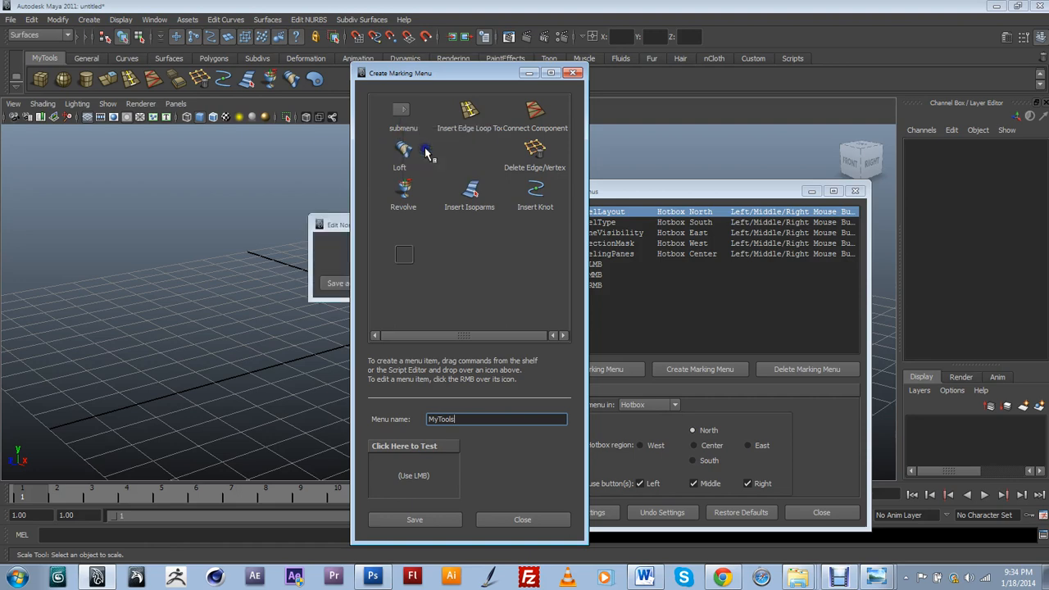
drag(333, 216, 228, 207)
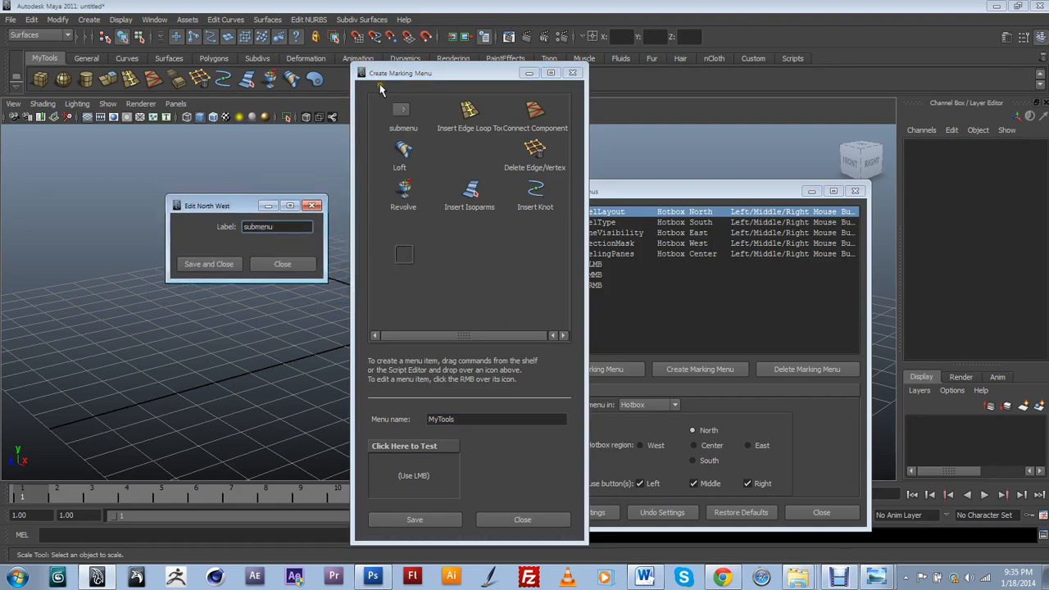
click(409, 117)
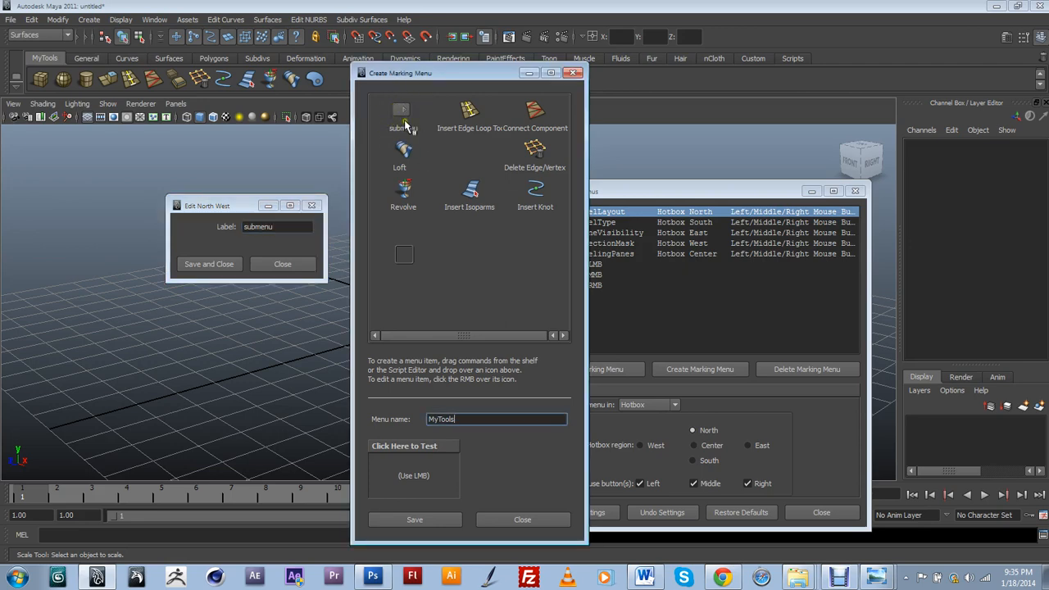
drag(279, 228, 238, 233)
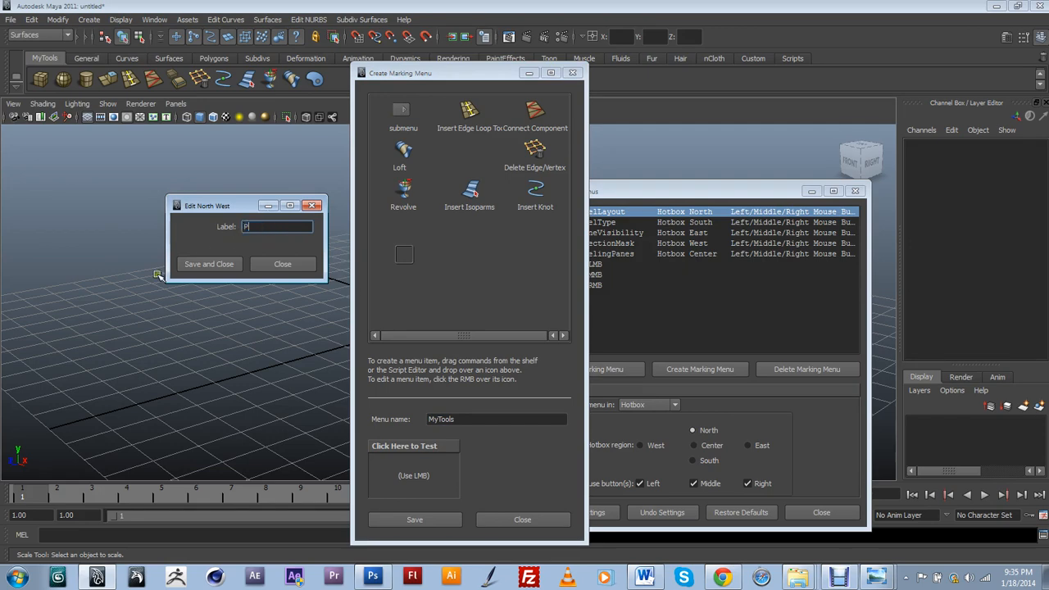
text(P)
click(159, 274)
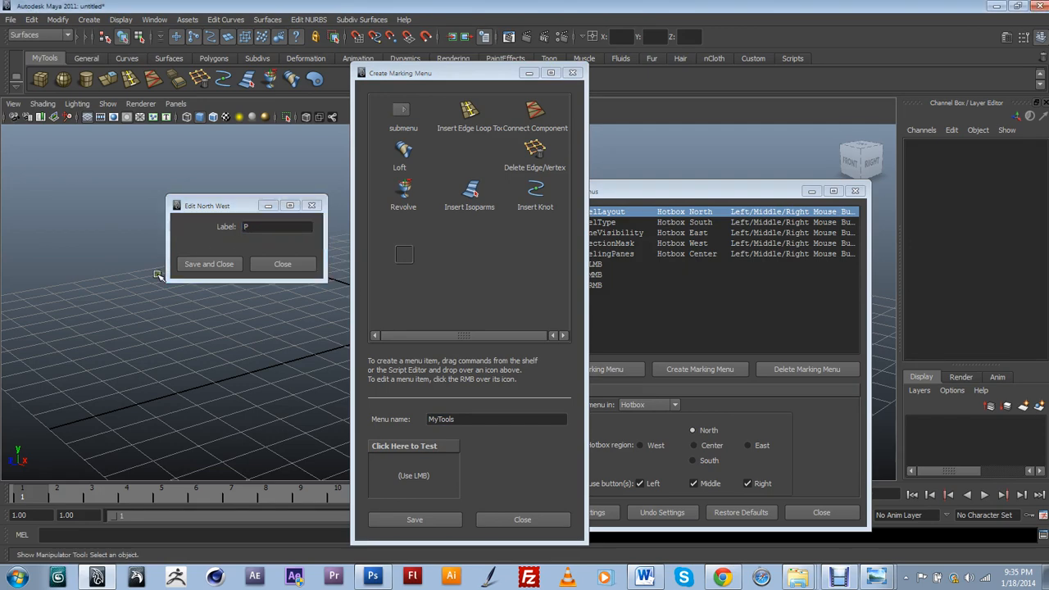
key(e)
key(s)
click(264, 227)
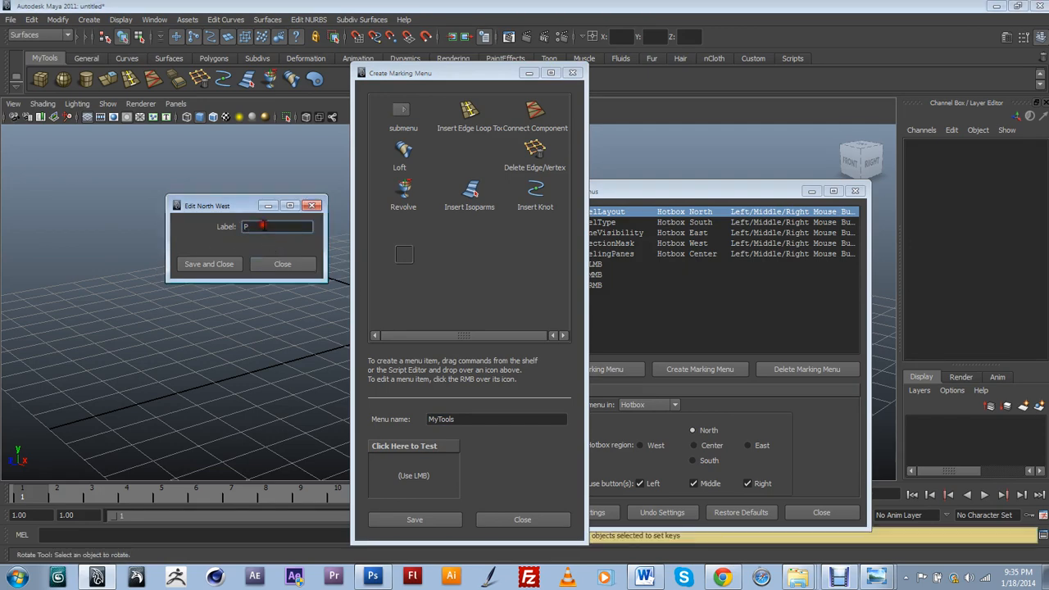
text(rimitives)
click(423, 113)
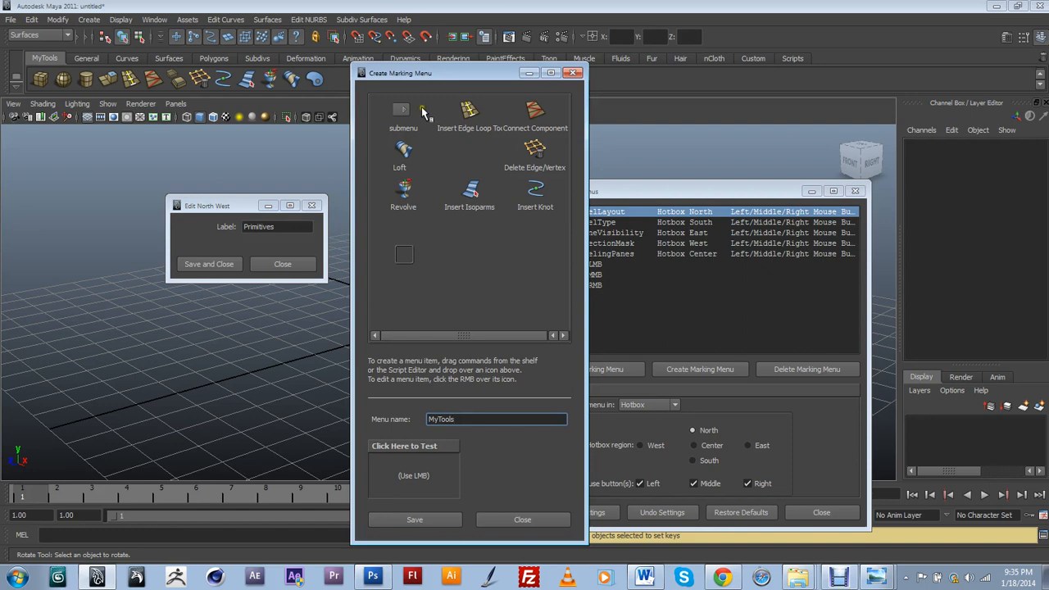
click(206, 268)
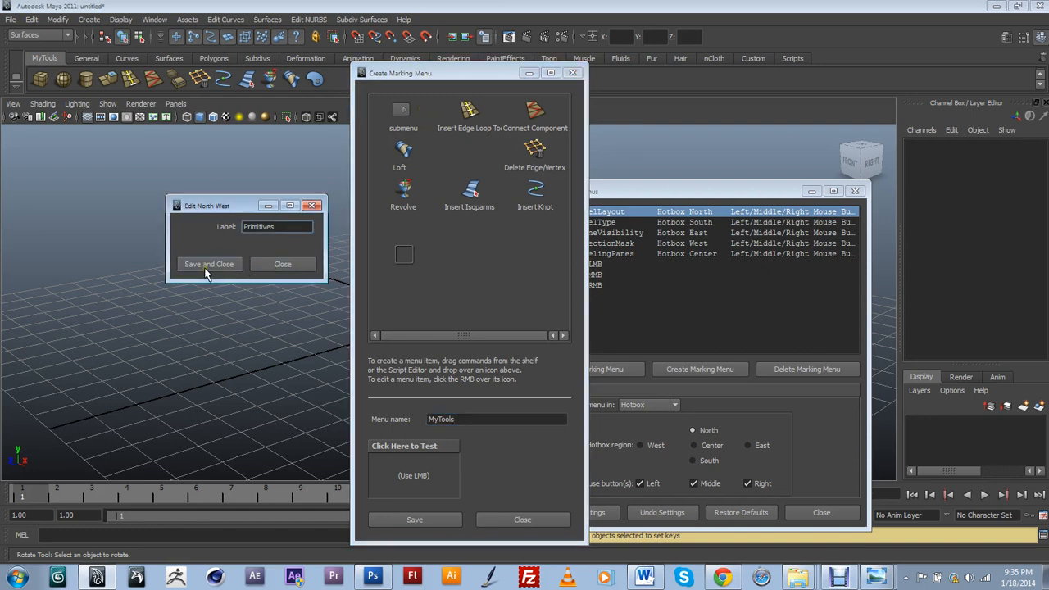
click(206, 267)
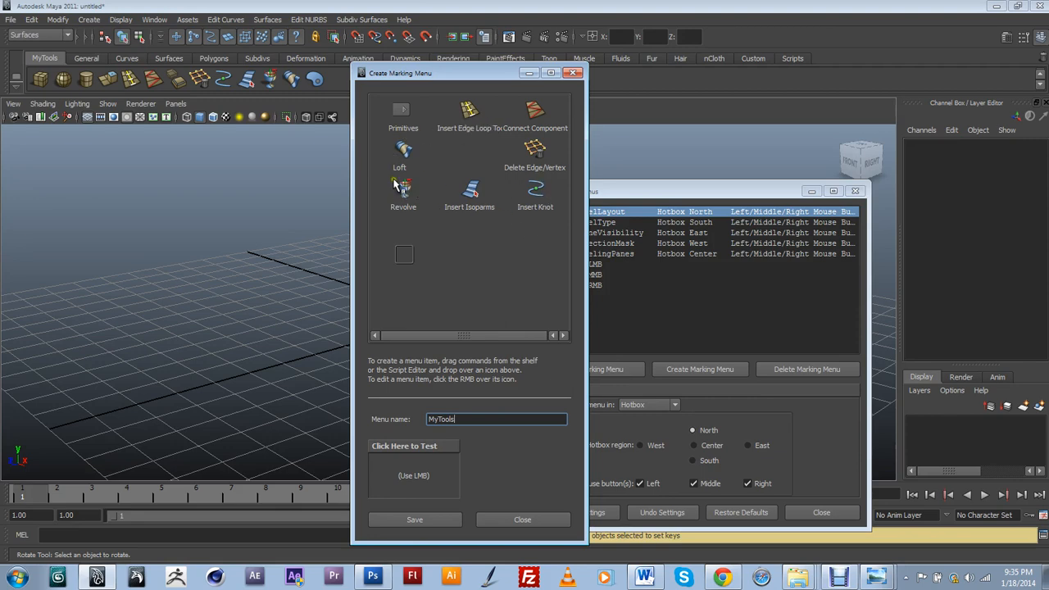
Convert the north item to a popup submenu holding Extrude north-west, Insert Edge Loop Tool north, Connect Components north-east, Bevel east and Delete Edge/Vertex south-east
right_click(469, 124)
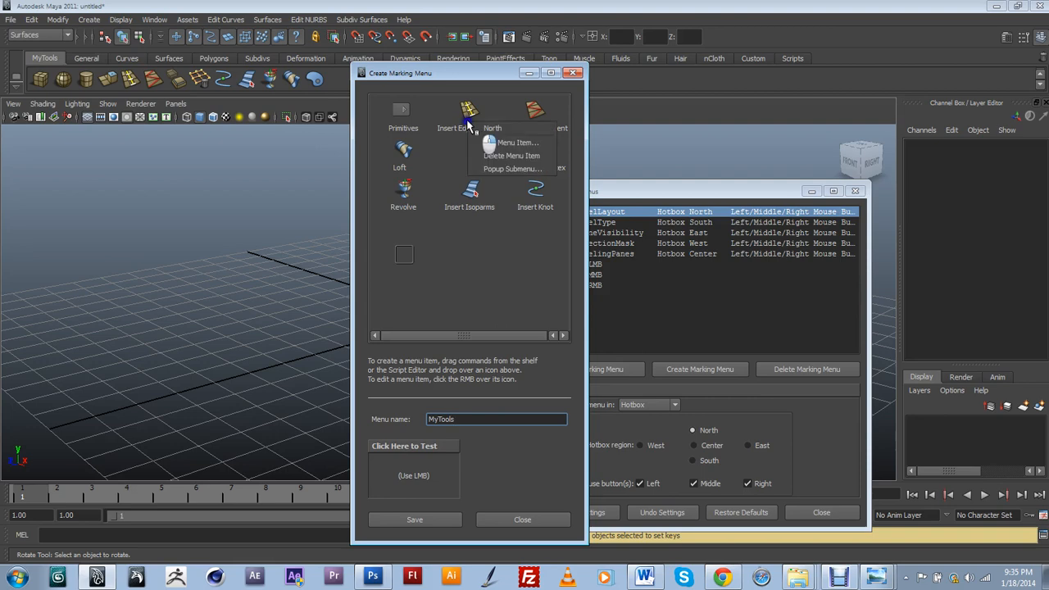
click(489, 174)
drag(215, 132, 227, 139)
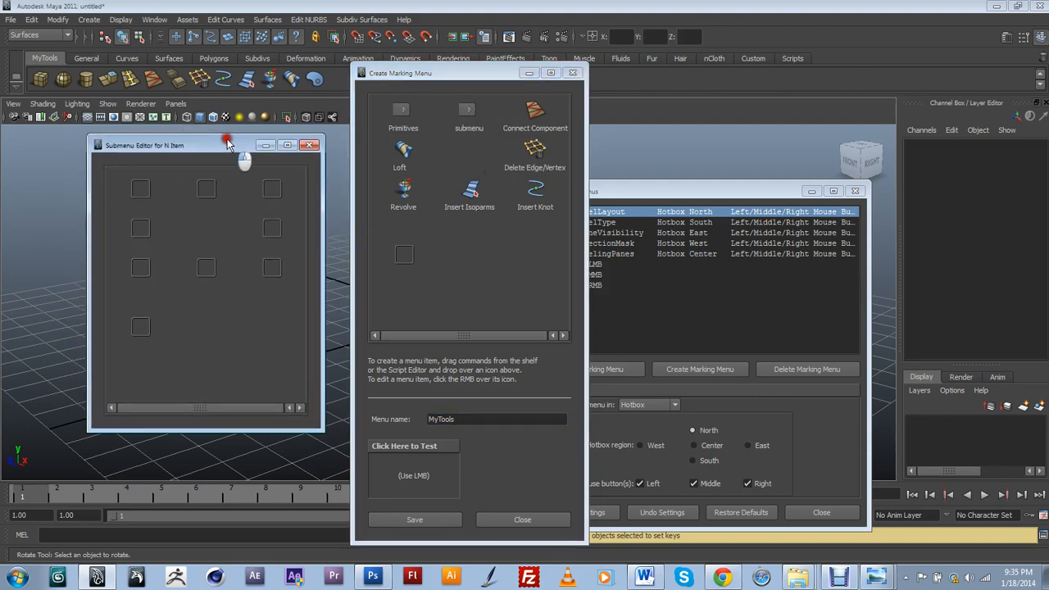
middle_drag(108, 78, 205, 201)
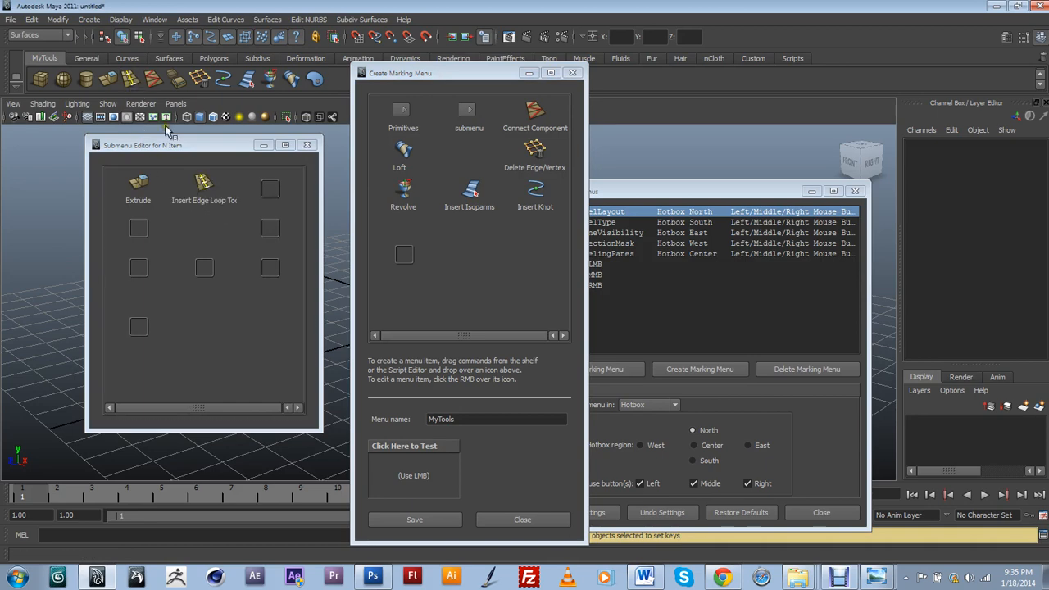
middle_drag(152, 79, 269, 239)
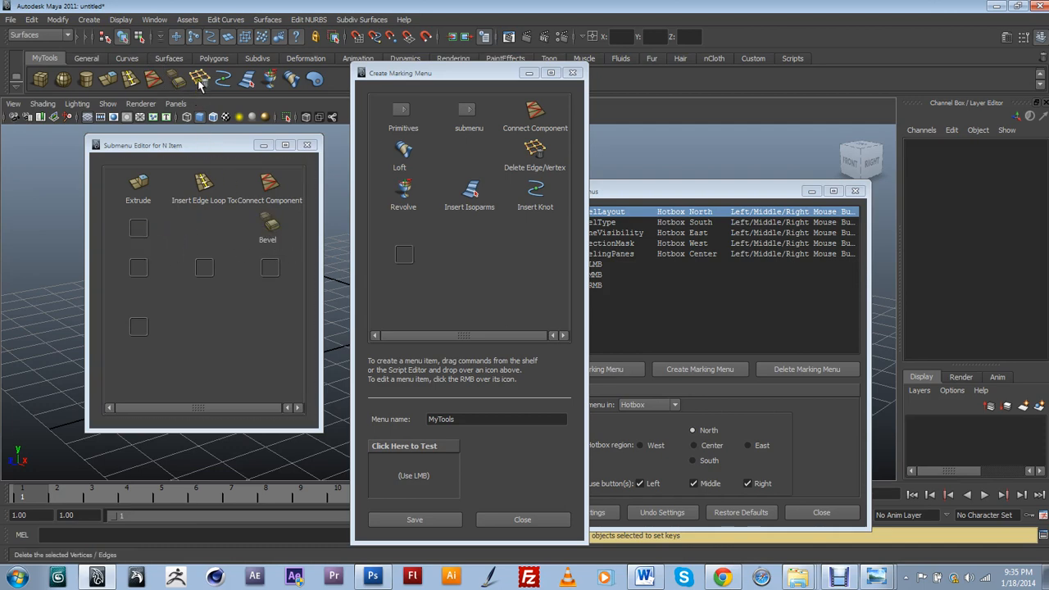
middle_drag(198, 84, 269, 268)
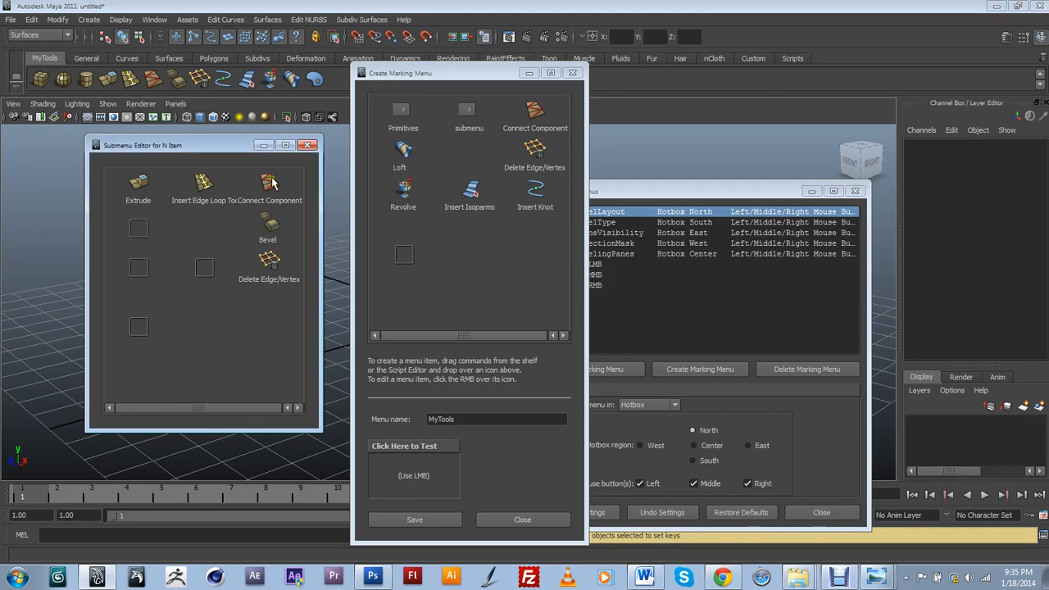
click(307, 145)
Label the north submenu item PolyTools and save the change
right_click(462, 131)
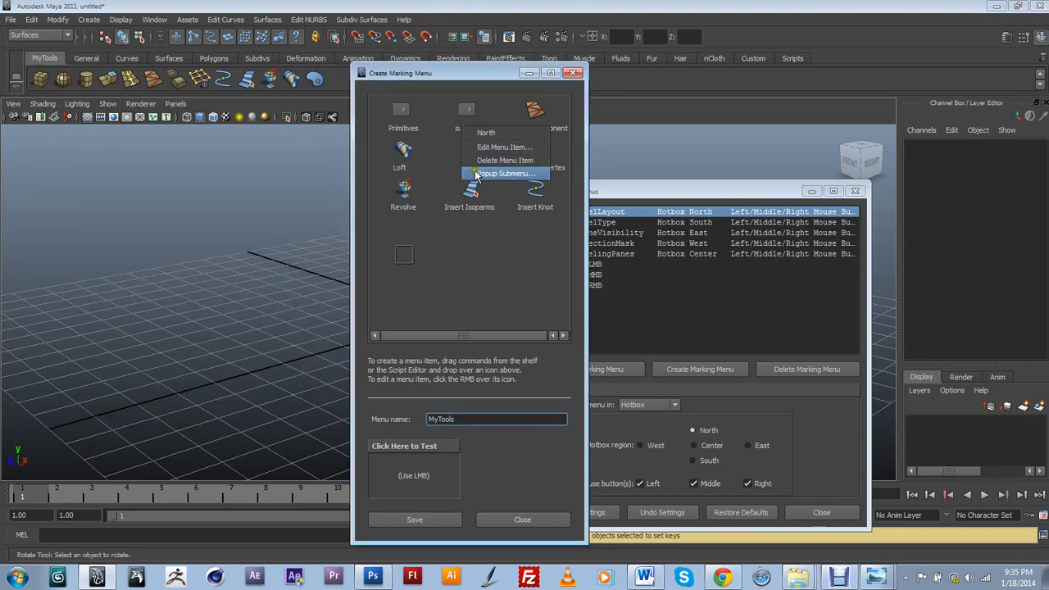
click(502, 147)
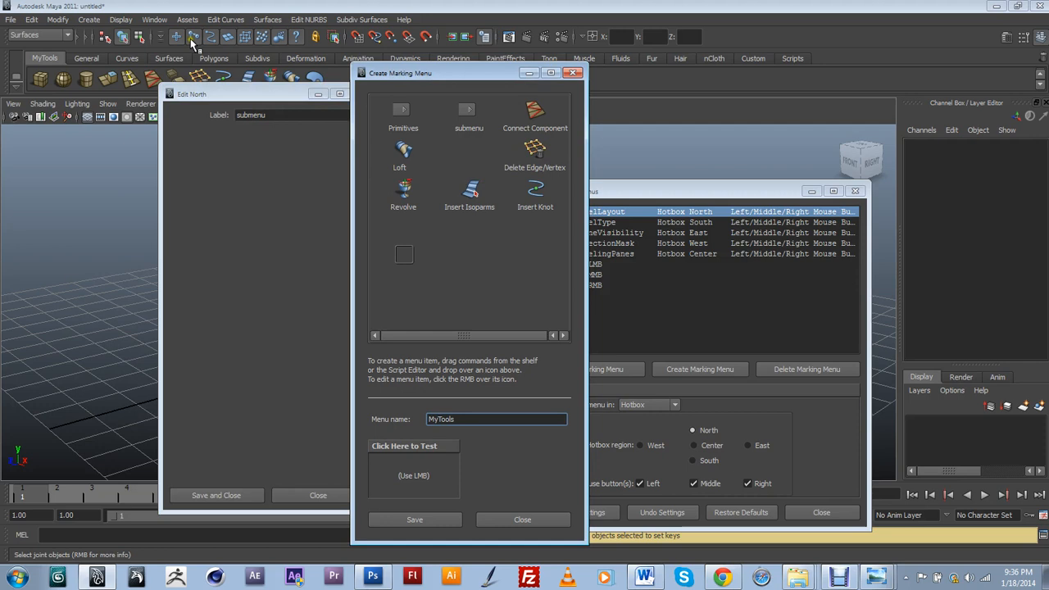
drag(236, 94, 207, 106)
drag(270, 128, 174, 133)
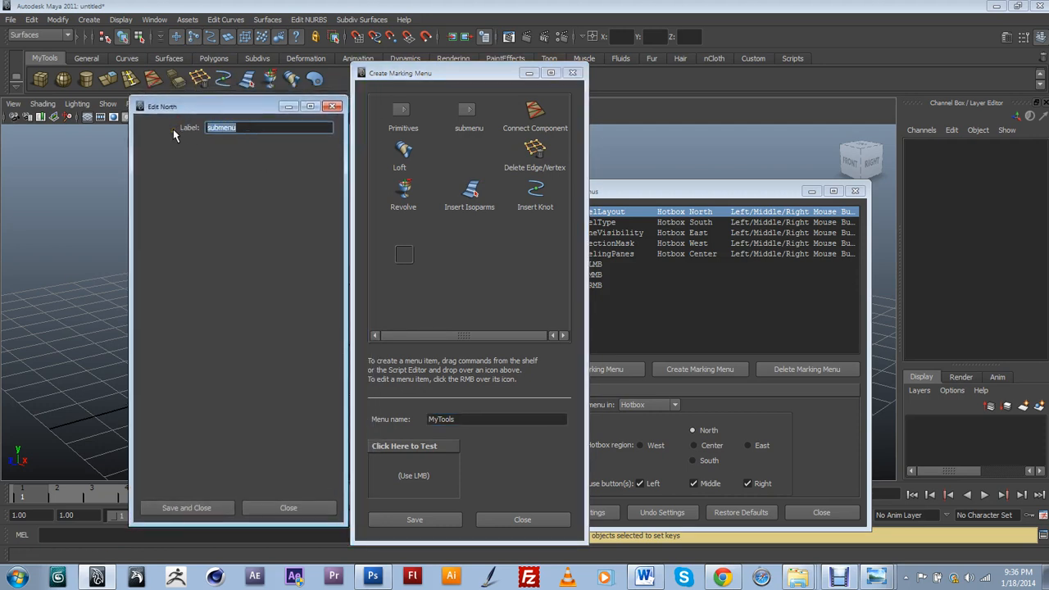
text(Polytools)
key(Left)
key(Left)
key(Left)
key(Left)
key(BackSpace)
text(Te)
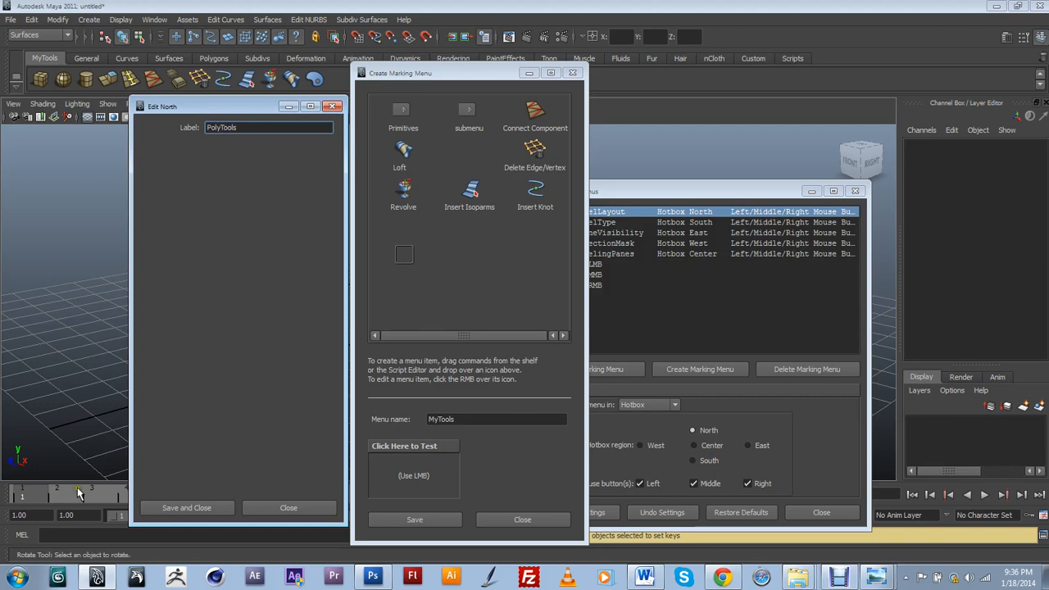
click(169, 507)
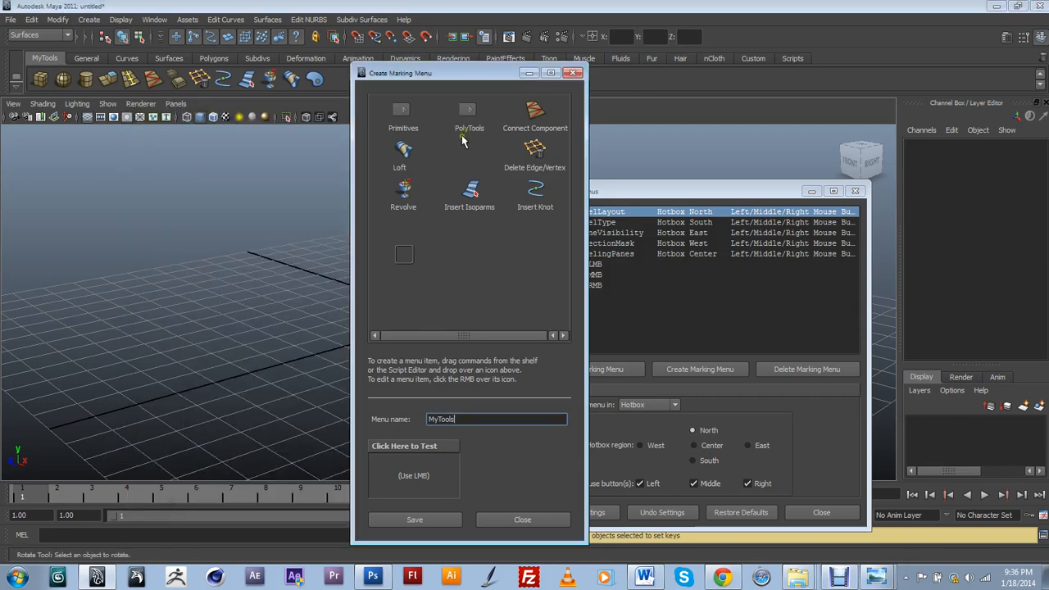
Convert the north-east item to a popup submenu holding Insert Knot north-west, Insert Isoparms north, Revolve north-east, Loft east and Planar south-east
drag(482, 77, 473, 94)
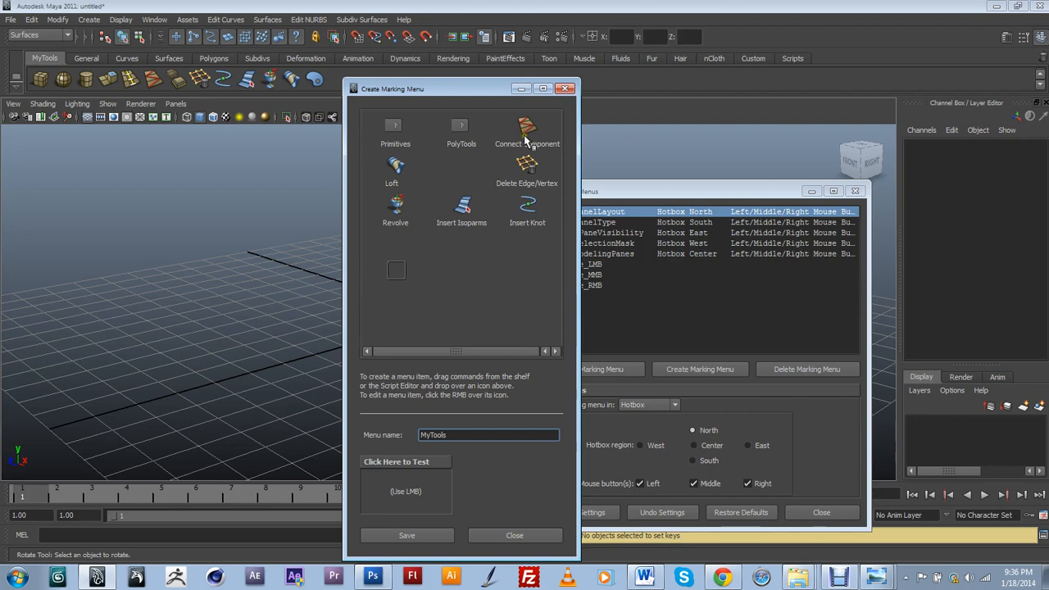
right_click(525, 141)
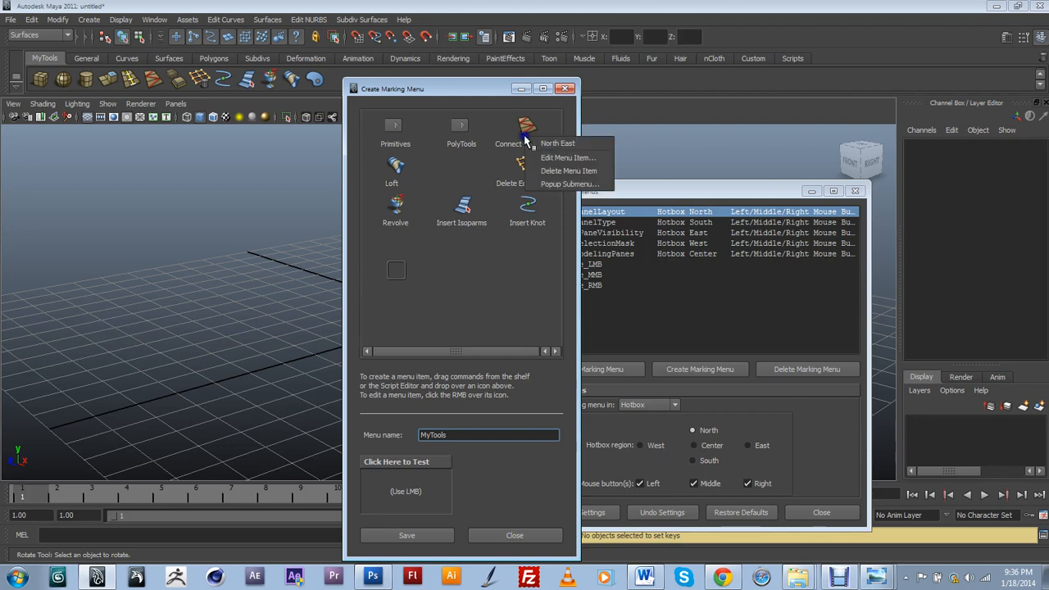
click(549, 185)
middle_drag(224, 80, 139, 190)
middle_drag(246, 80, 205, 196)
middle_drag(270, 79, 271, 221)
middle_drag(316, 79, 274, 264)
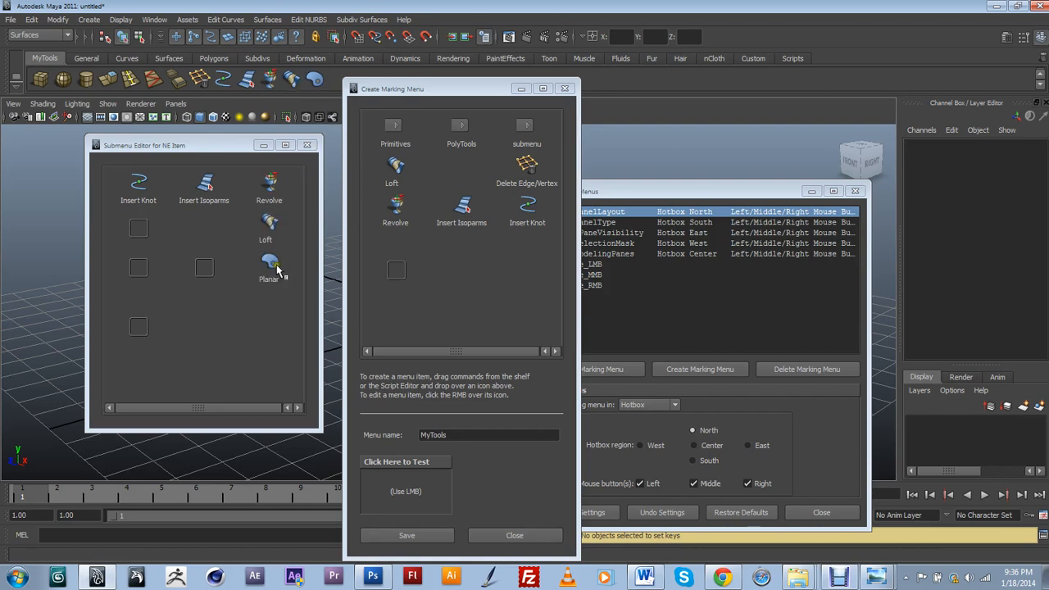
click(308, 146)
Label the north-east submenu item SurfTools and save the change
right_click(518, 146)
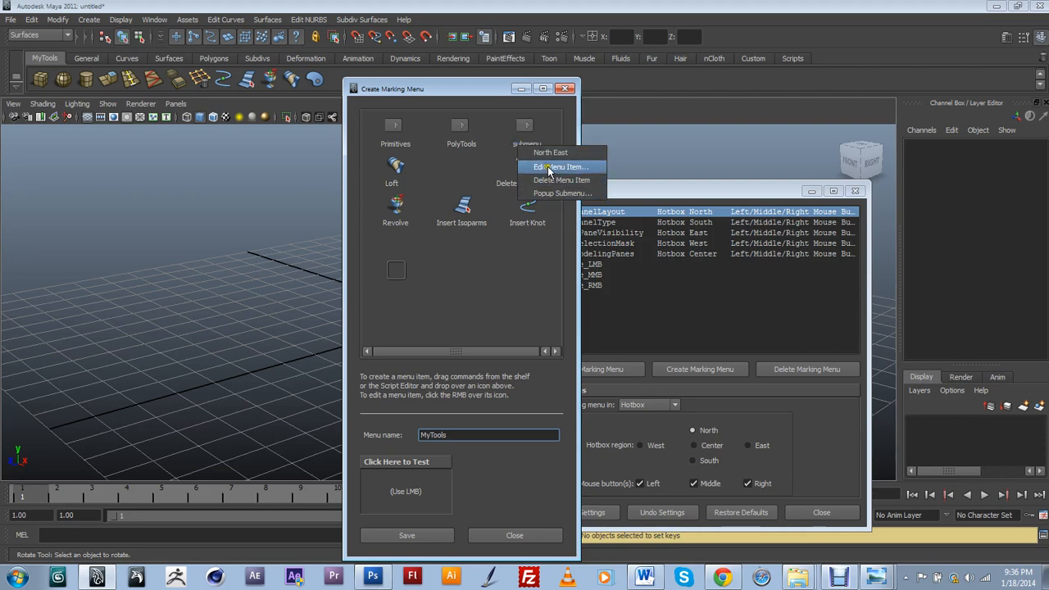
click(528, 161)
drag(500, 104, 656, 100)
drag(452, 234, 295, 229)
text(SurfacesTools)
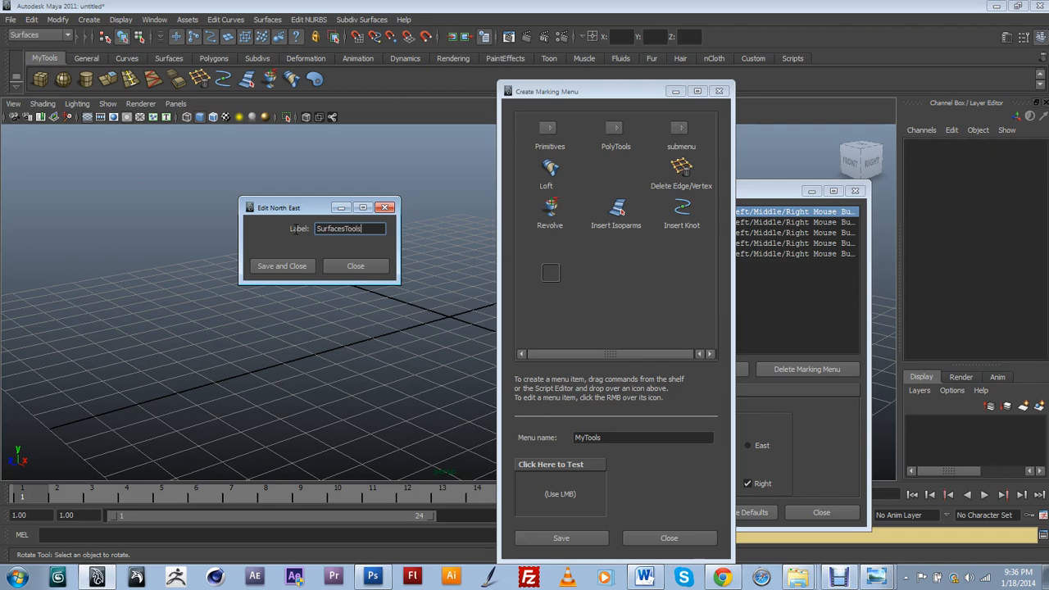
click(347, 230)
key(BackSpace)
key(BackSpace)
key(BackSpace)
key(BackSpace)
click(280, 266)
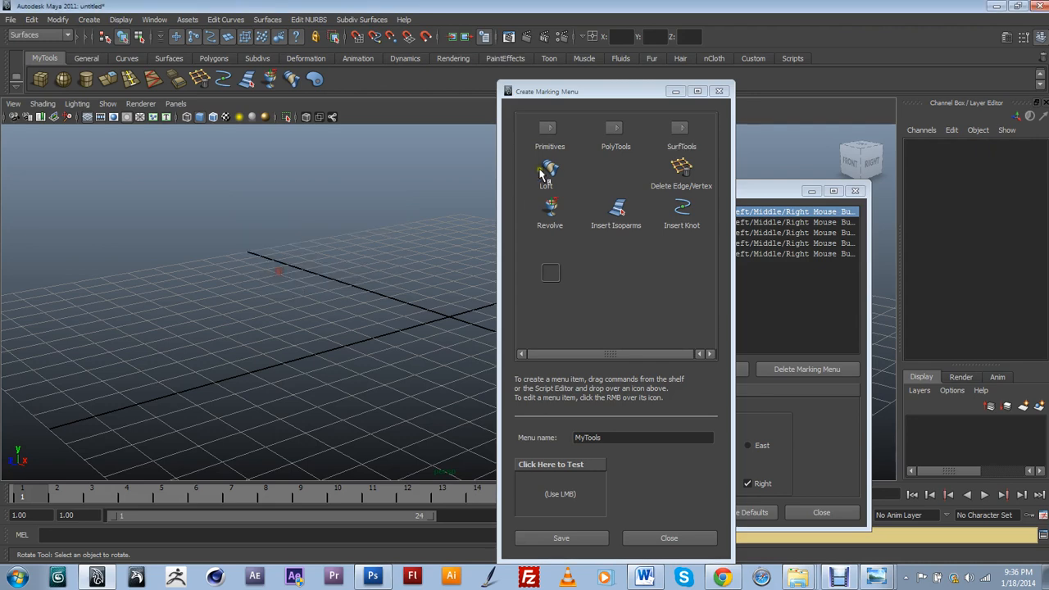
Delete the leftover Delete Edge/Vertex, Insert Knot, Insert Isoparms, Revolve and Loft items from the main level of the marking menu
drag(607, 91, 416, 98)
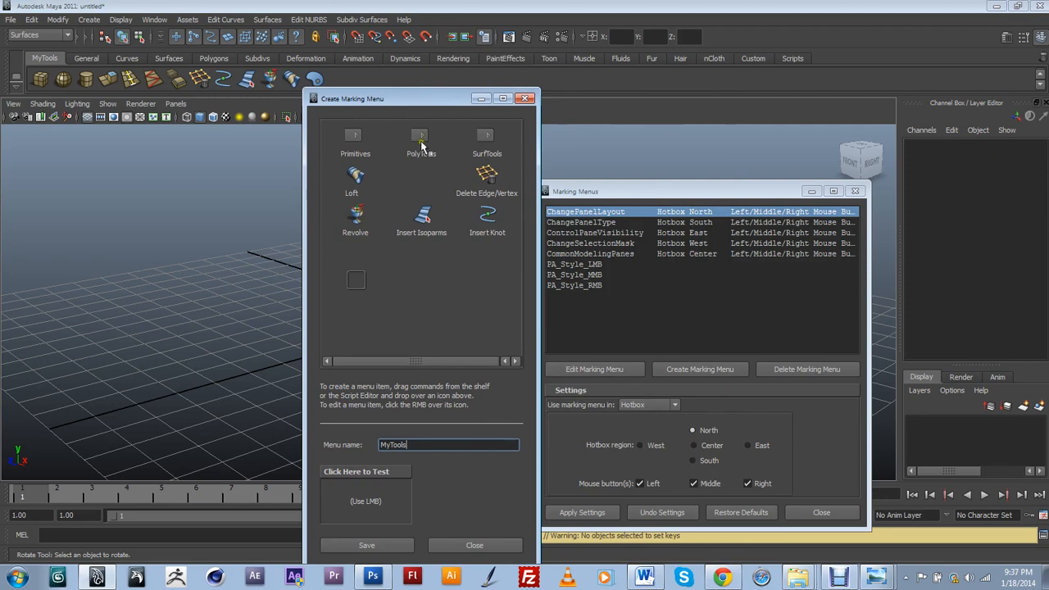
right_click(502, 190)
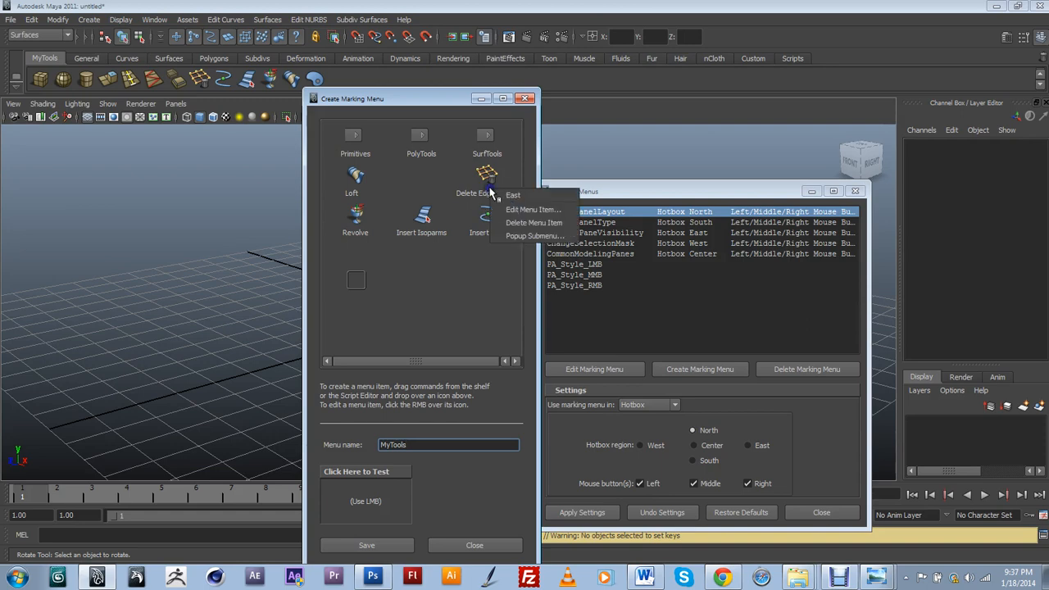
click(533, 223)
right_click(500, 228)
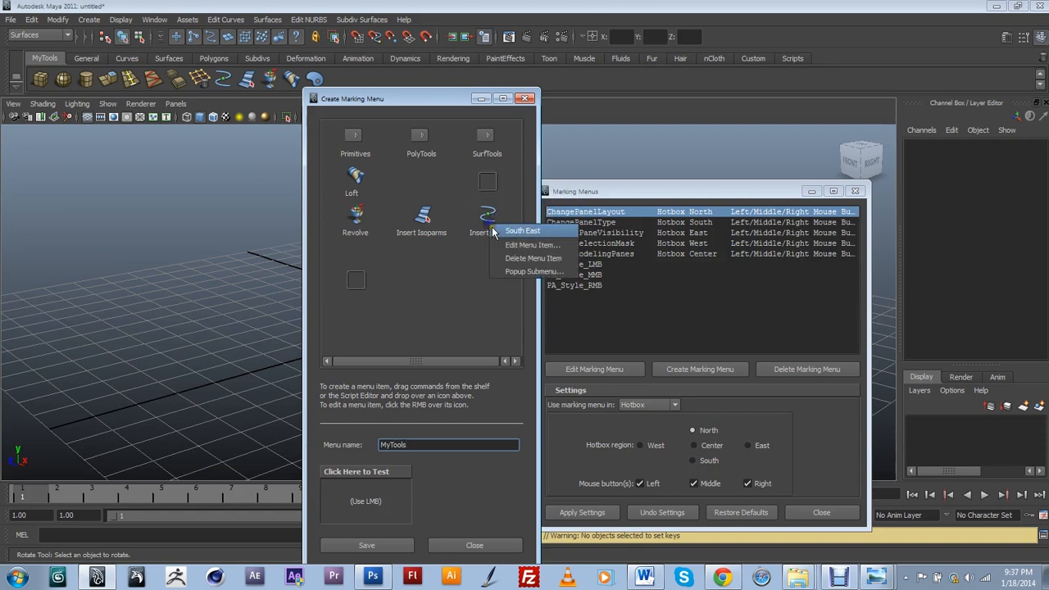
click(507, 259)
right_click(428, 227)
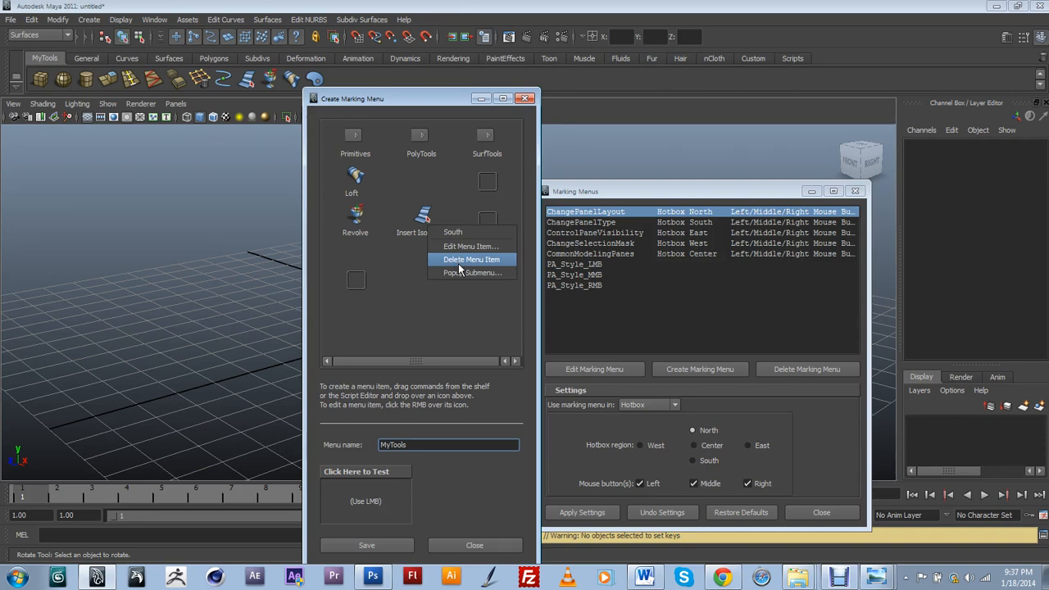
click(459, 261)
right_click(361, 228)
click(389, 259)
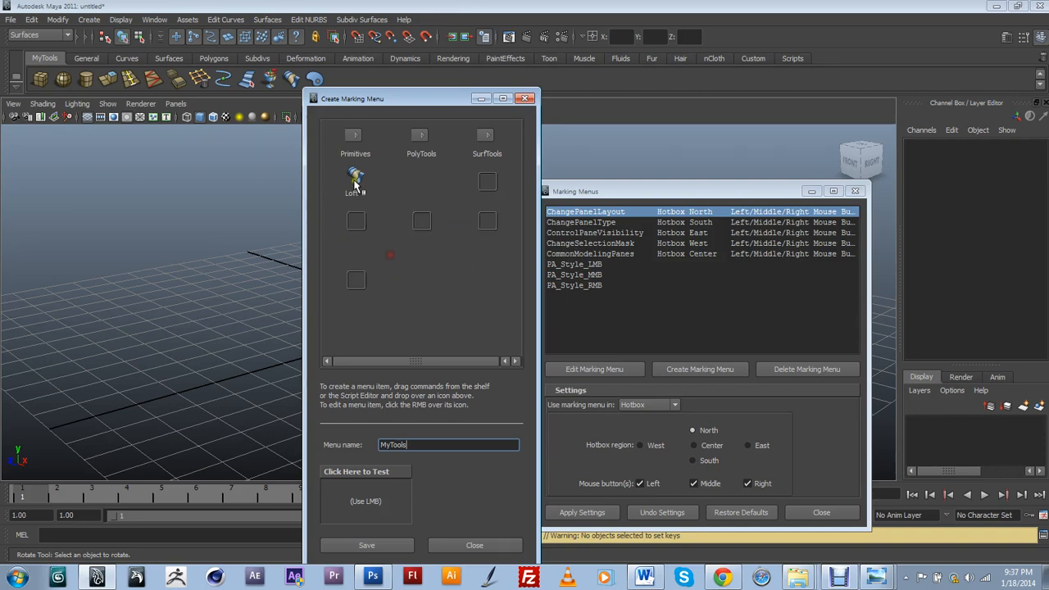
right_click(355, 183)
click(387, 217)
Save the MyTools marking menu and close its creation window
drag(397, 105, 387, 72)
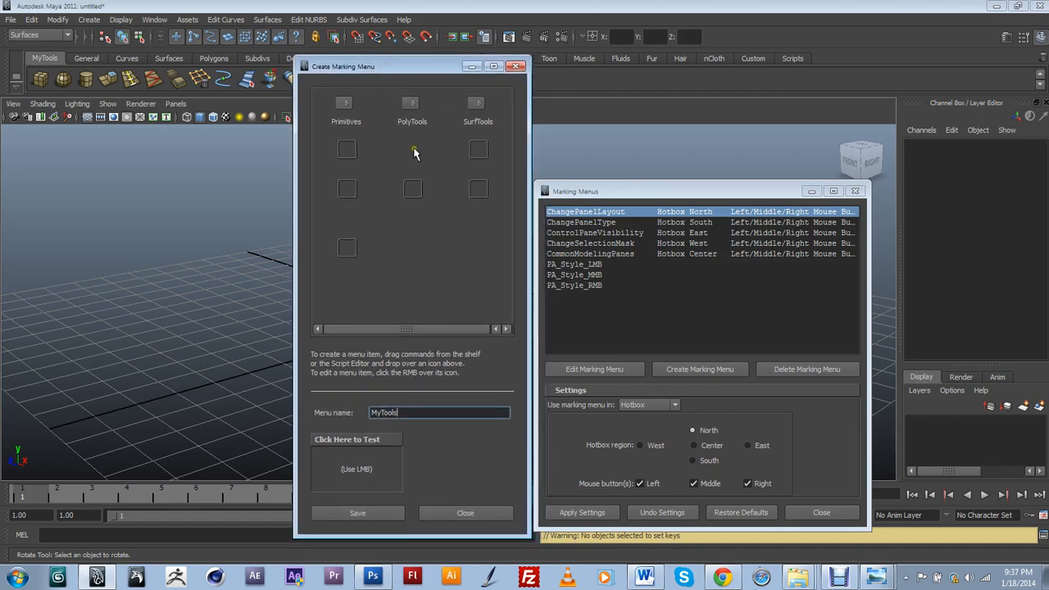
click(364, 514)
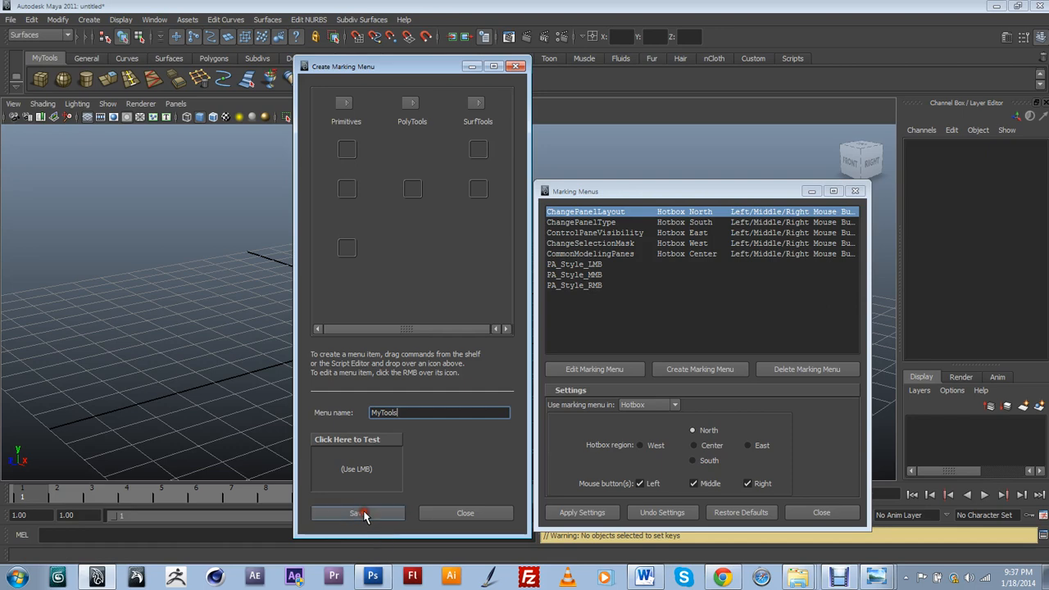
click(516, 67)
Make the MyTools marking menu available in the Hotkey Editor, apply the setting and close the Marking Menus window
drag(638, 191, 535, 107)
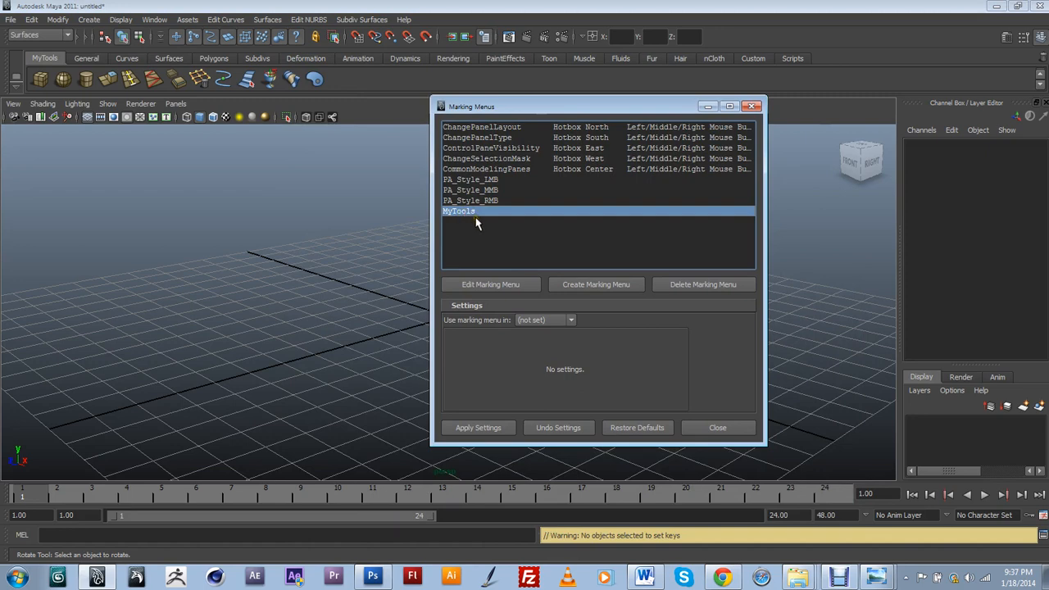
click(479, 212)
click(524, 319)
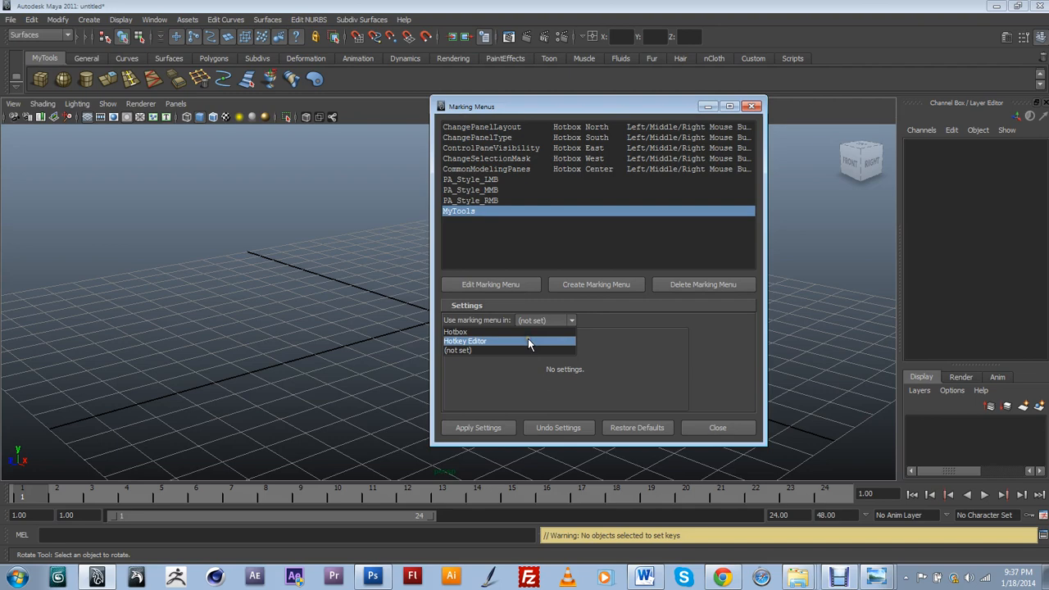
click(523, 338)
click(484, 342)
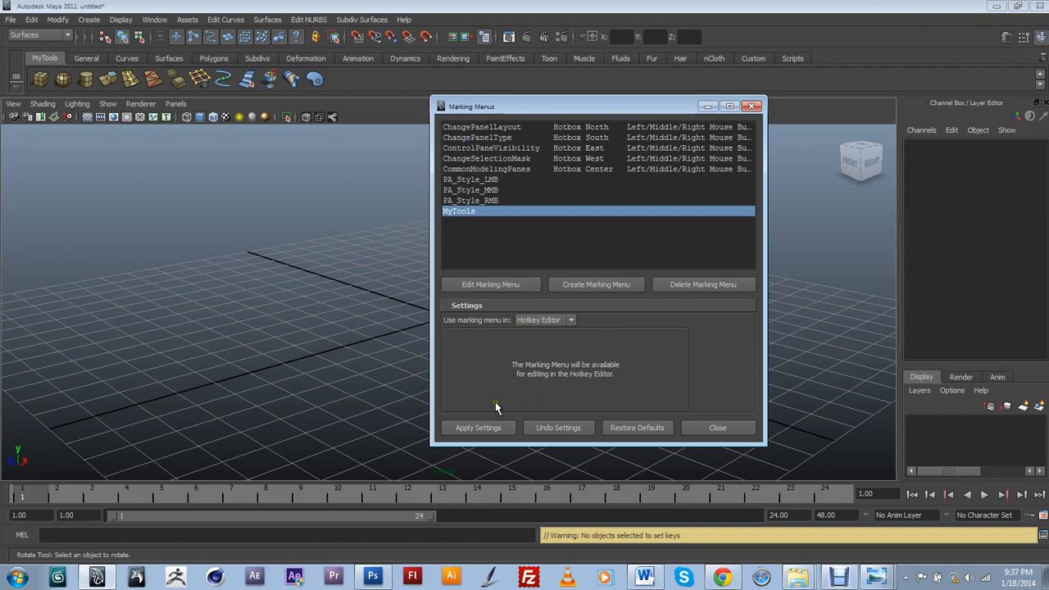
click(485, 429)
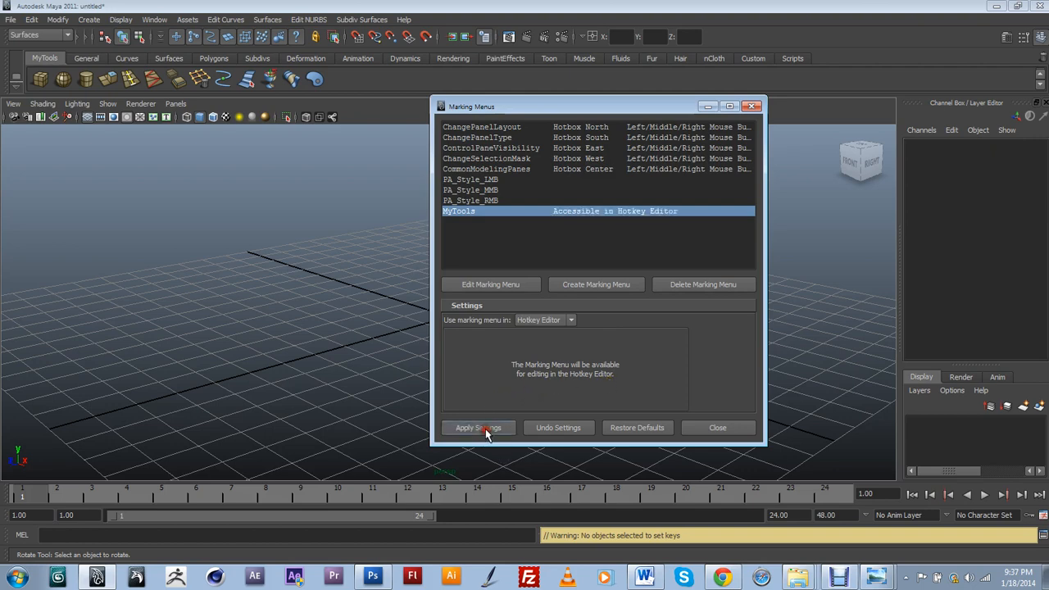
click(696, 431)
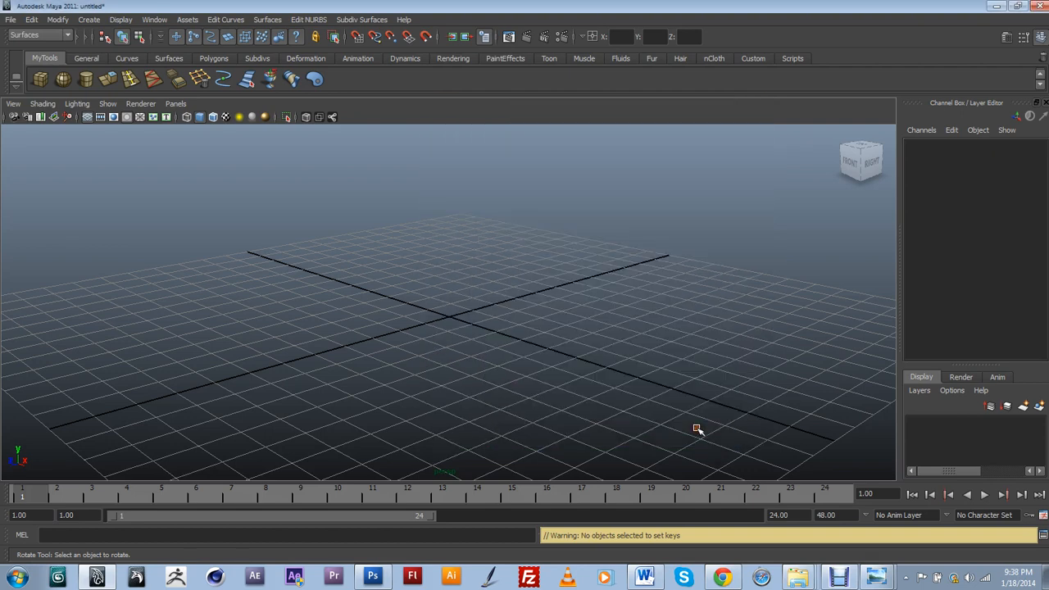
Open the Hotkey Editor and show the MyTools_Press command in the User Marking Menus category
click(155, 19)
mouse_move(188, 93)
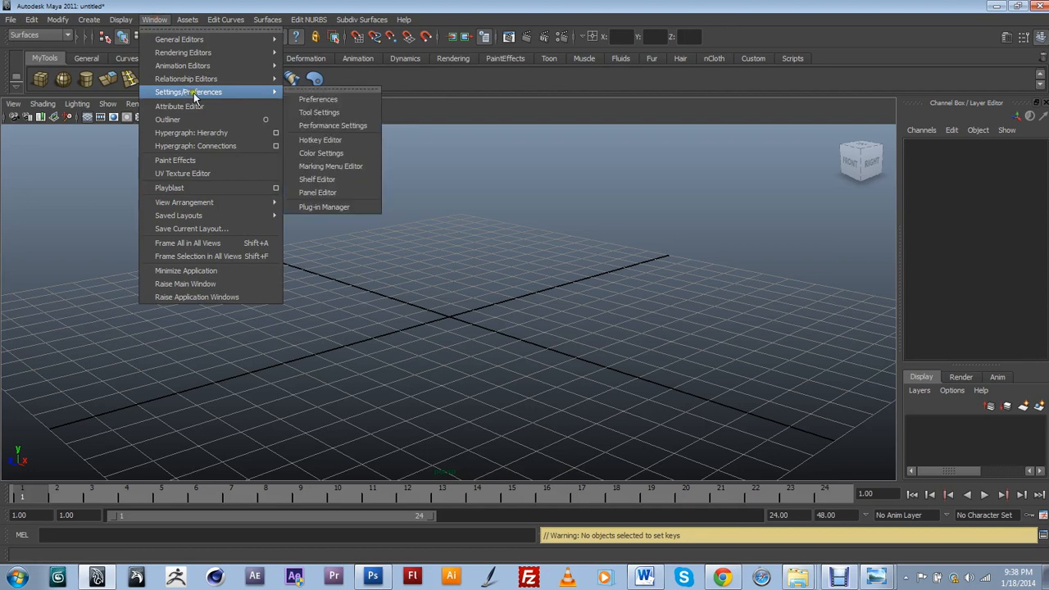
click(325, 140)
drag(381, 34, 345, 16)
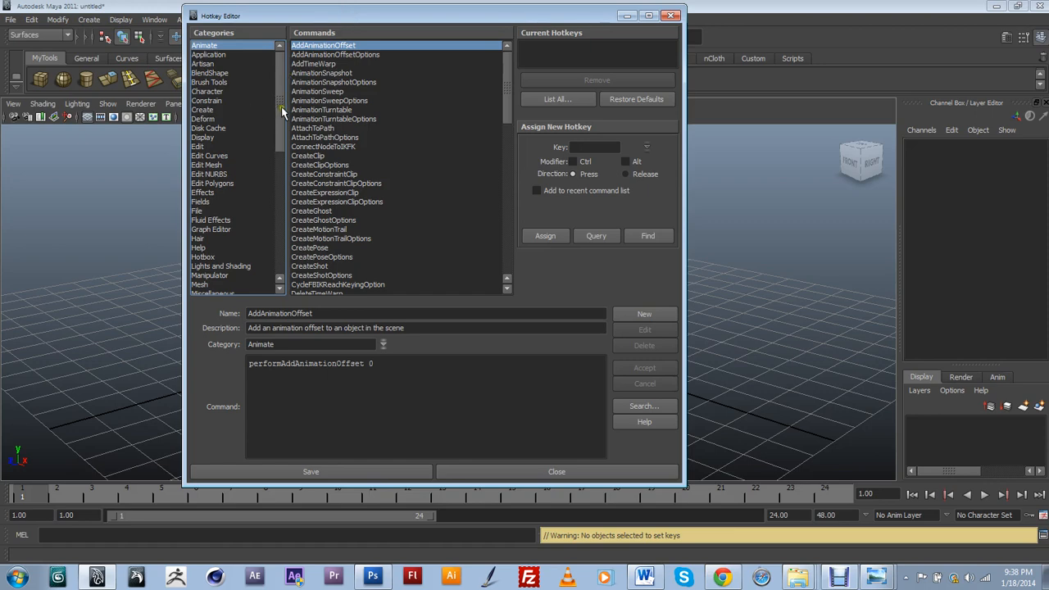
drag(277, 110, 277, 240)
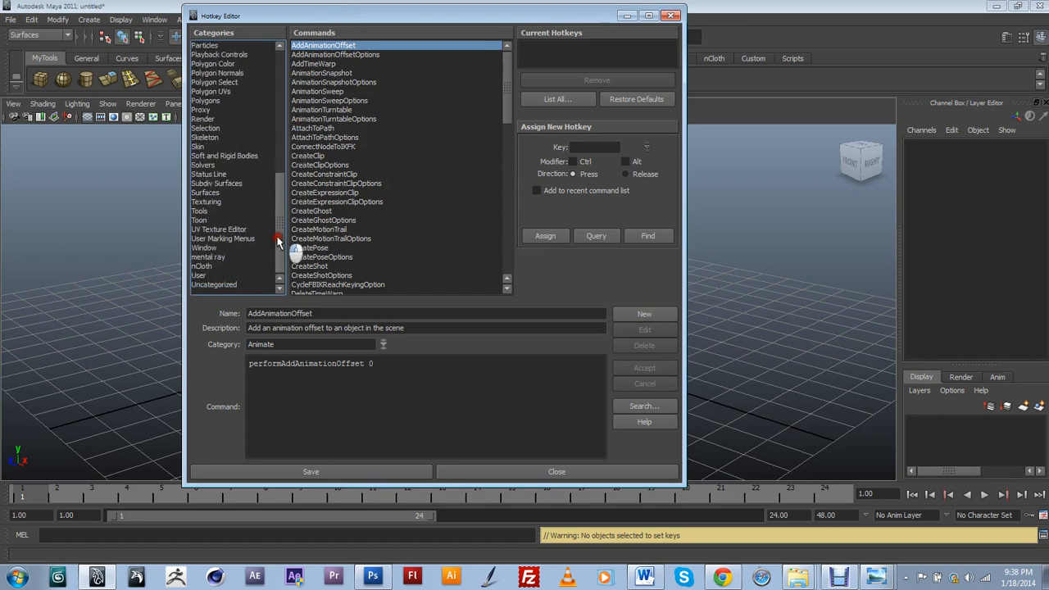
click(217, 155)
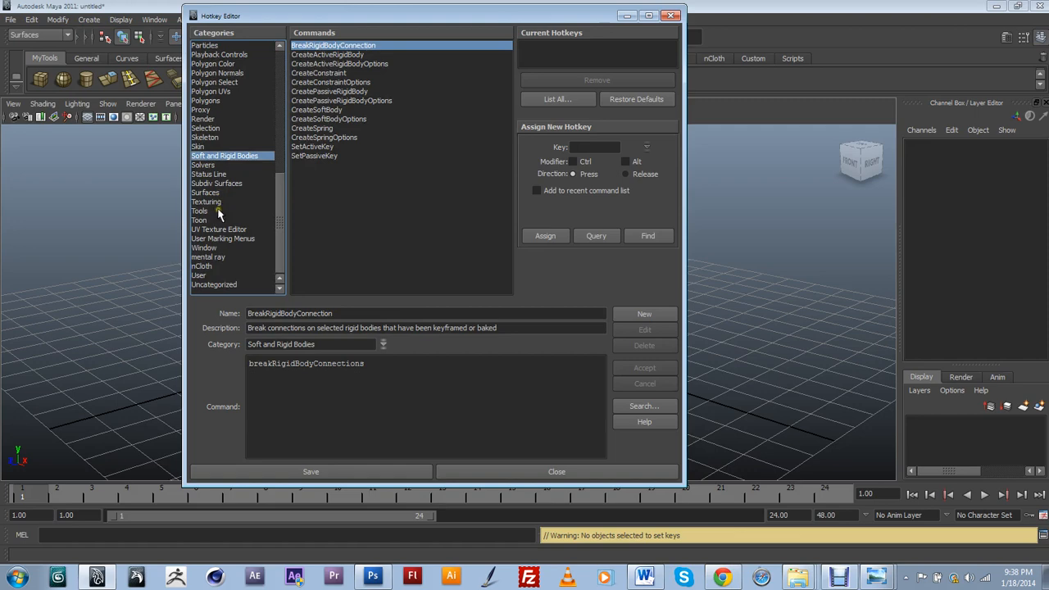
click(226, 239)
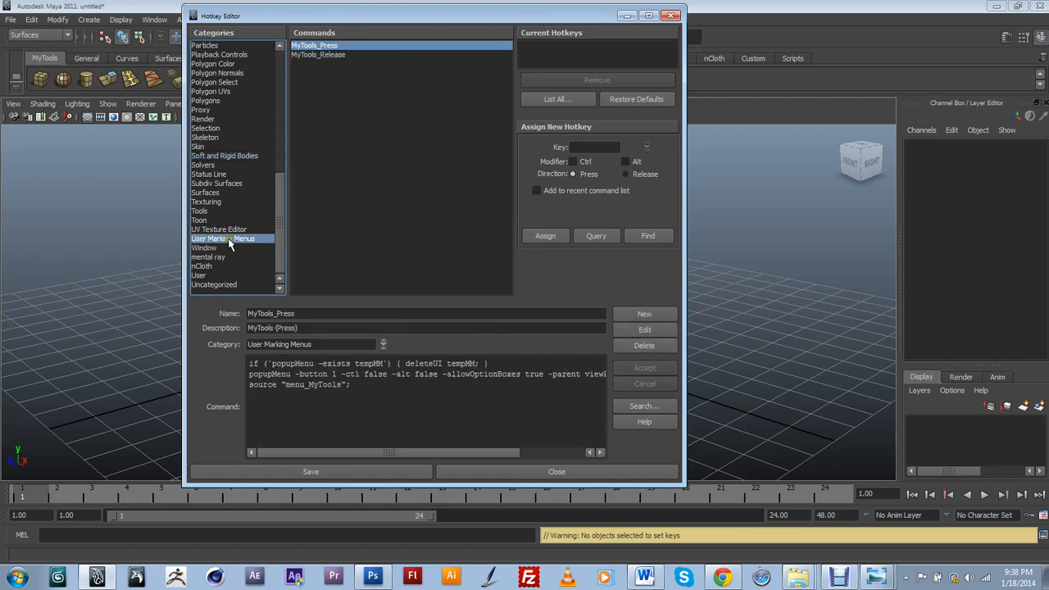
drag(368, 16, 340, 23)
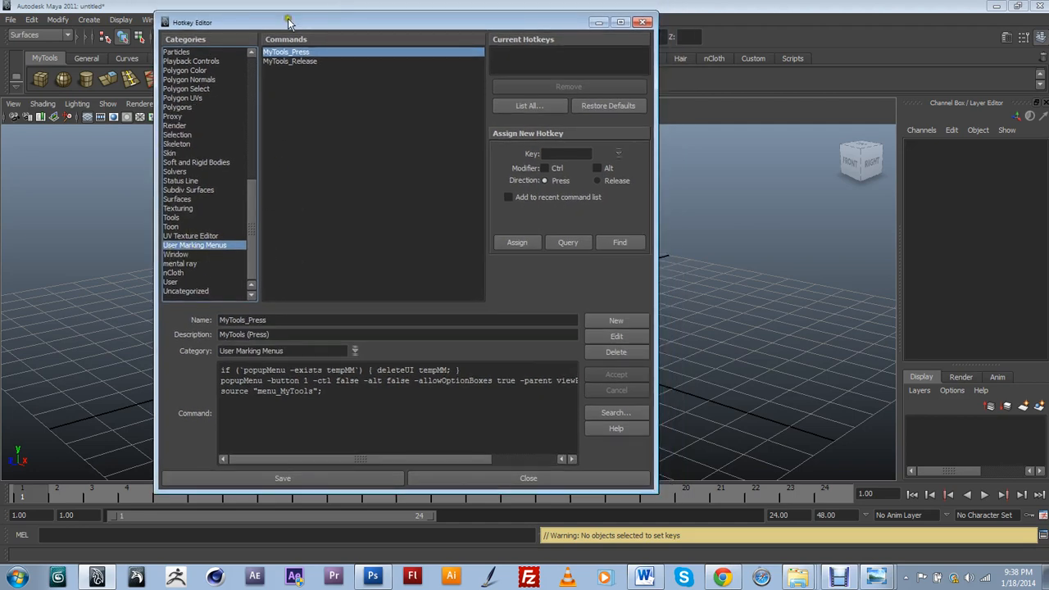
drag(296, 25, 271, 25)
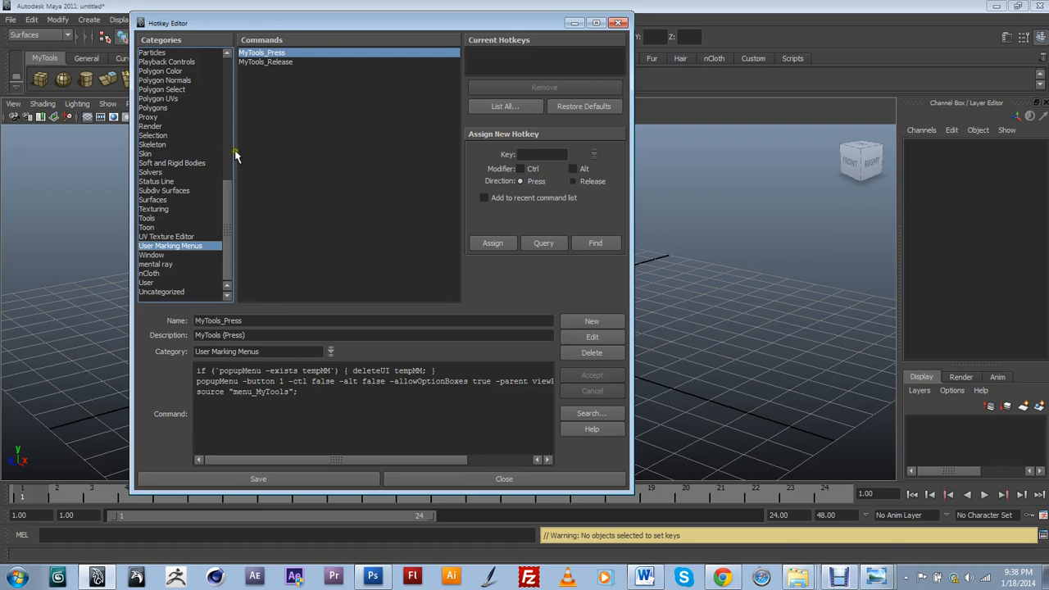
click(373, 26)
drag(373, 25, 398, 51)
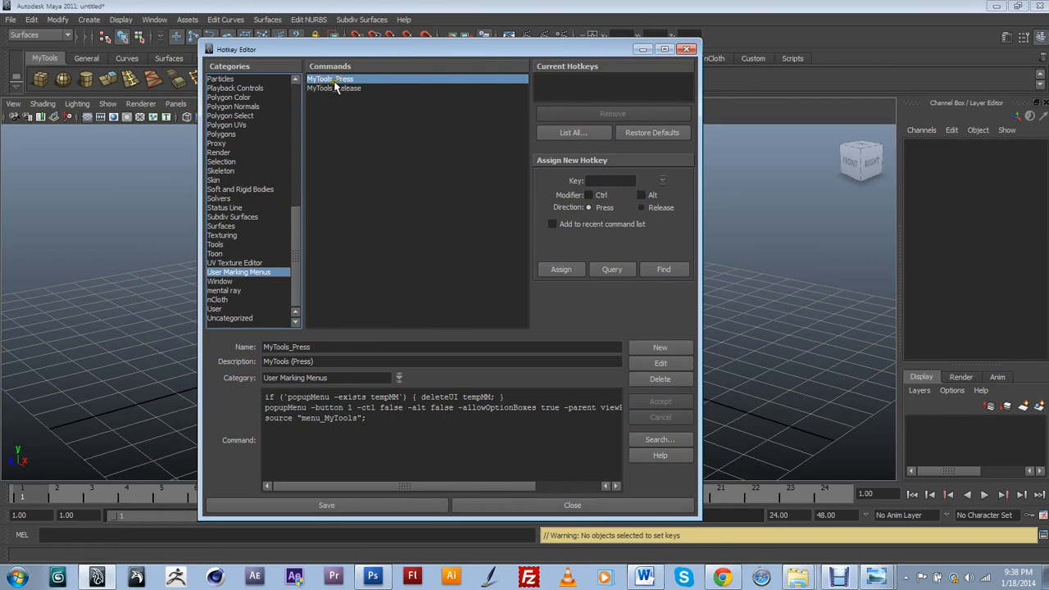
drag(399, 54, 365, 45)
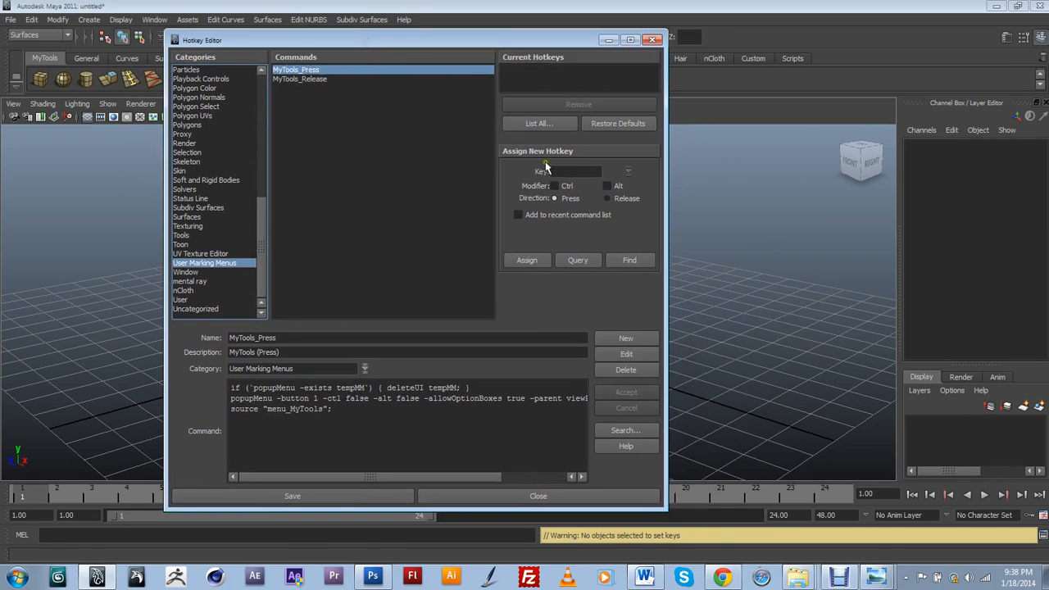
Assign the ; key to MyTools_Press with the Press direction, and accept the automatic setup of the matching release hotkey
click(571, 170)
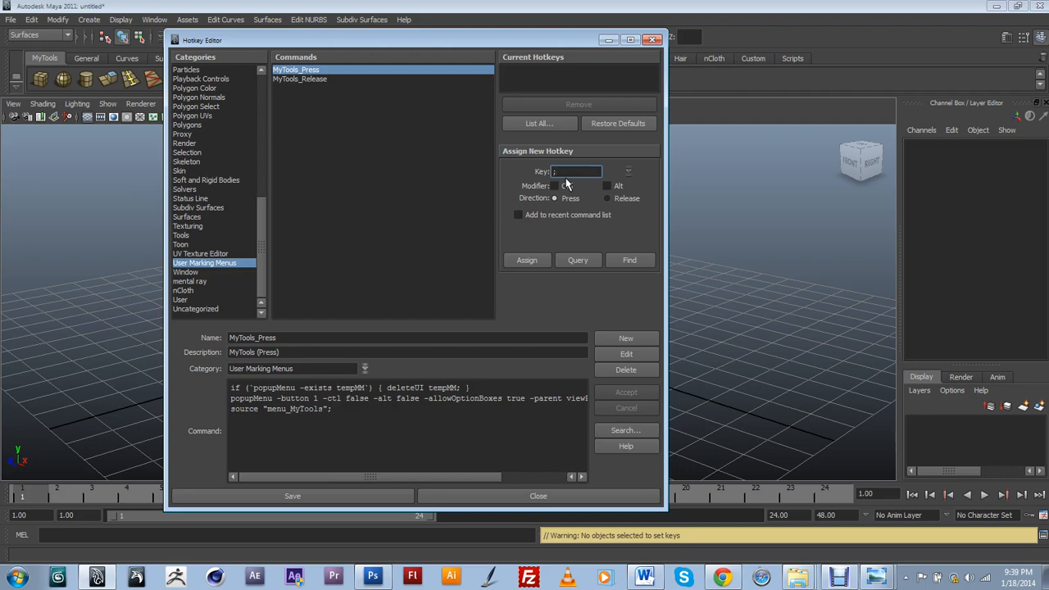
click(565, 180)
click(577, 261)
click(527, 261)
click(527, 261)
drag(530, 236, 417, 197)
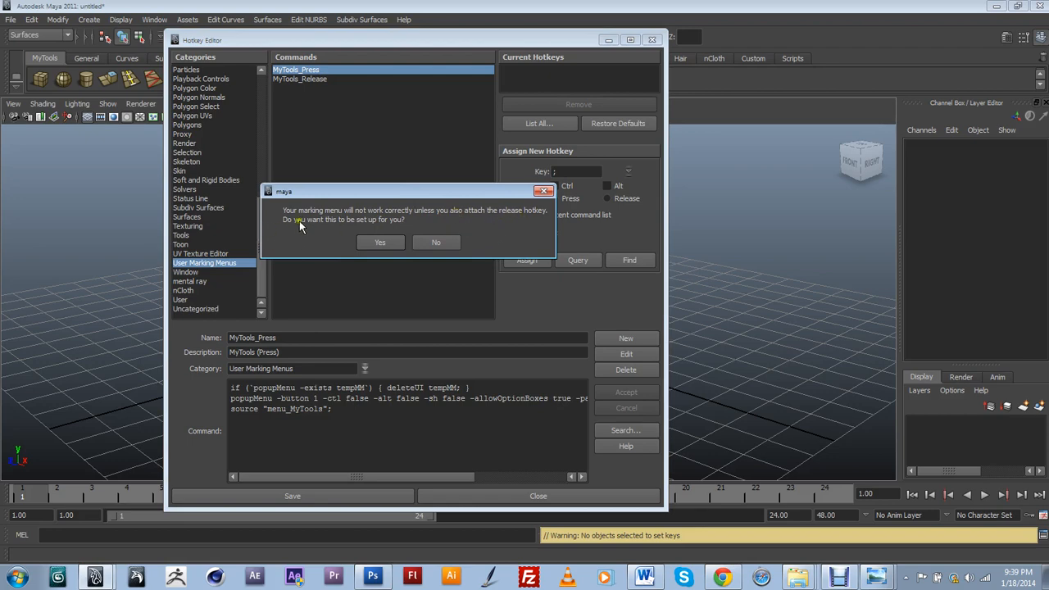
click(377, 241)
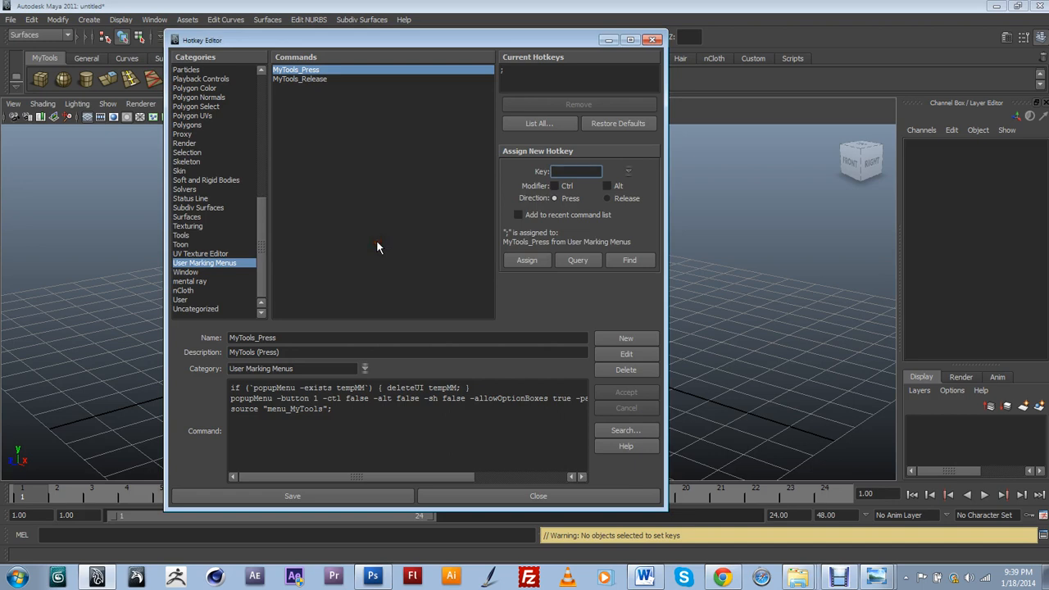
Save the hotkey assignments and close the Hotkey Editor
click(319, 500)
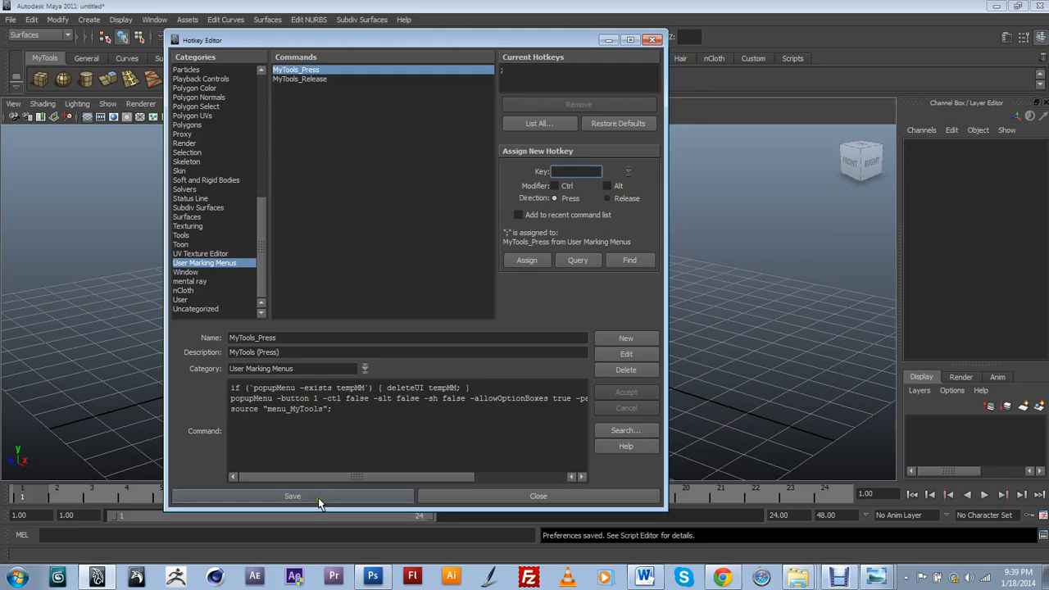
mouse_move(392, 44)
mouse_down()
mouse_move(440, 39)
mouse_move(390, 44)
mouse_up()
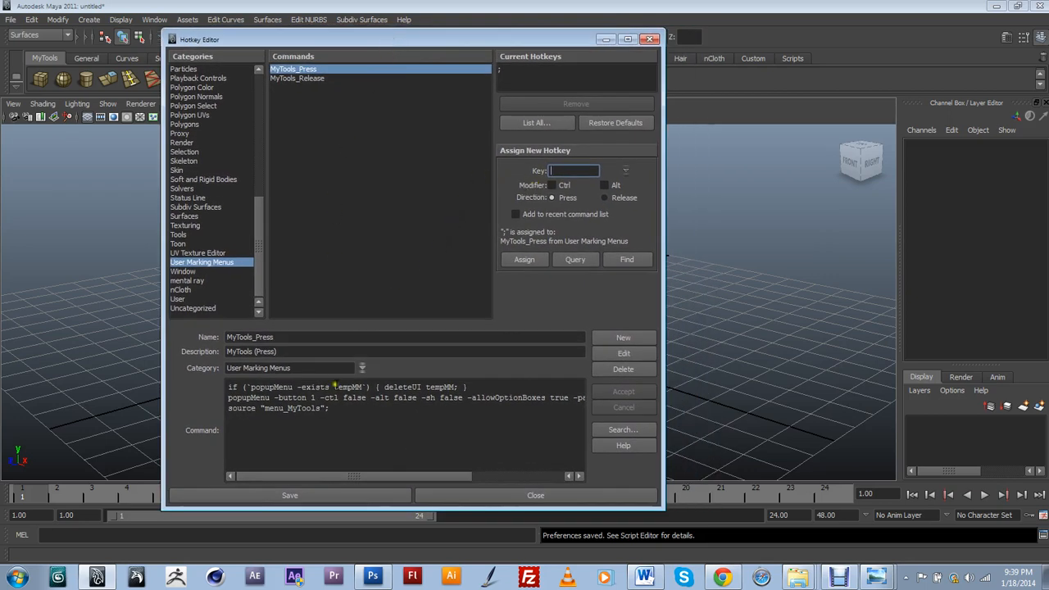
click(649, 39)
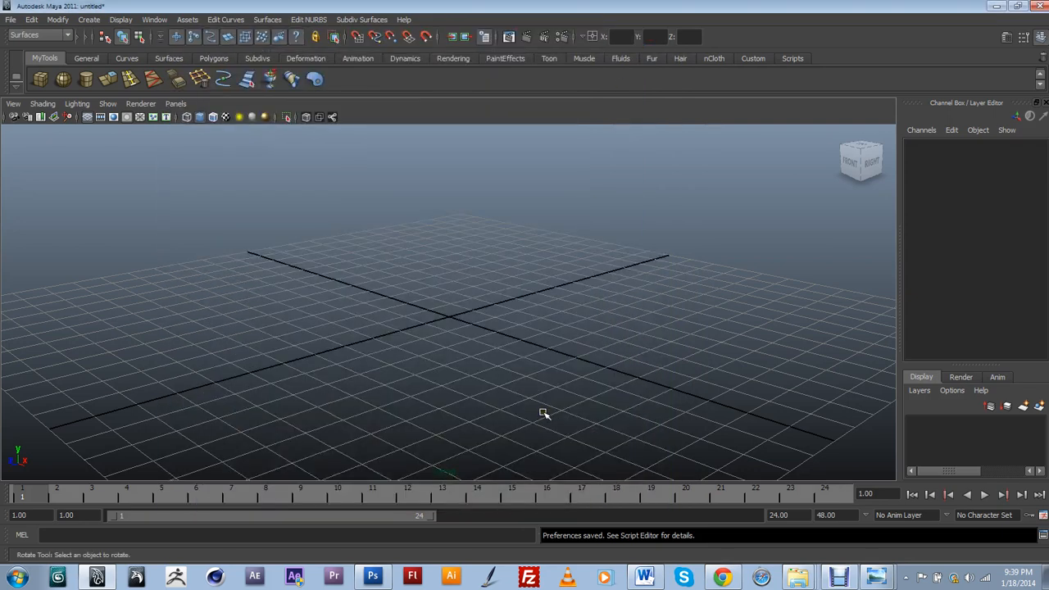
Switch to Windows Photo Viewer to examine the marking menu screenshot MM2, and return to Maya
click(485, 349)
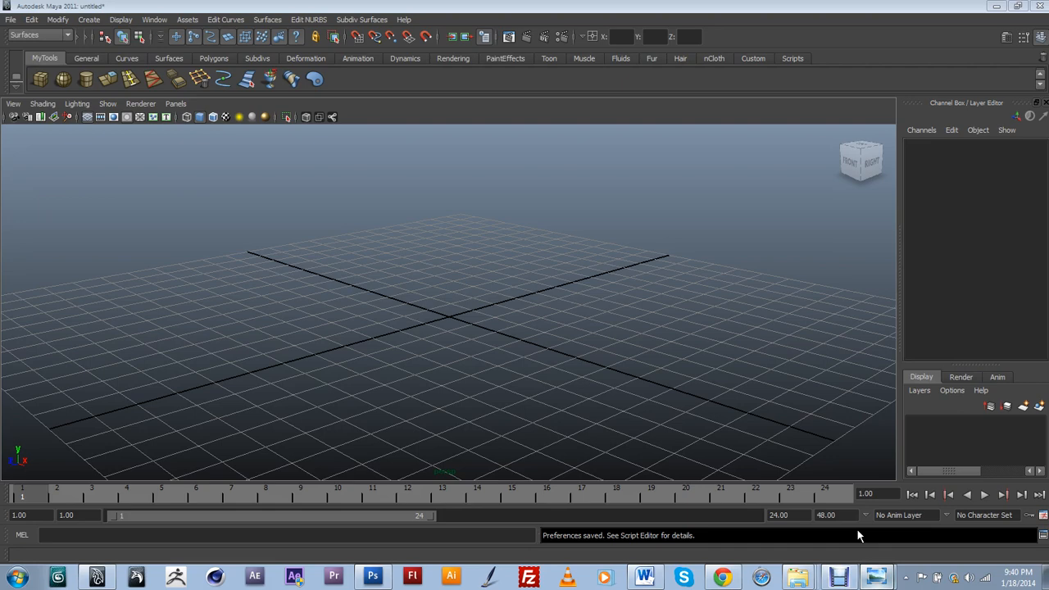
click(877, 577)
scroll(491, 316, down, 3)
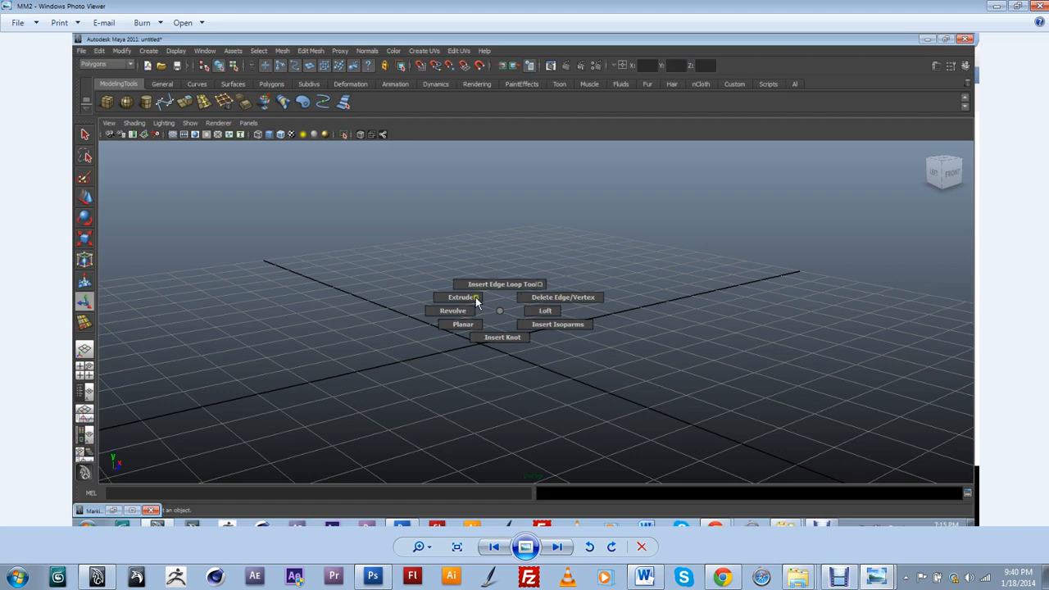
click(996, 6)
key(e)
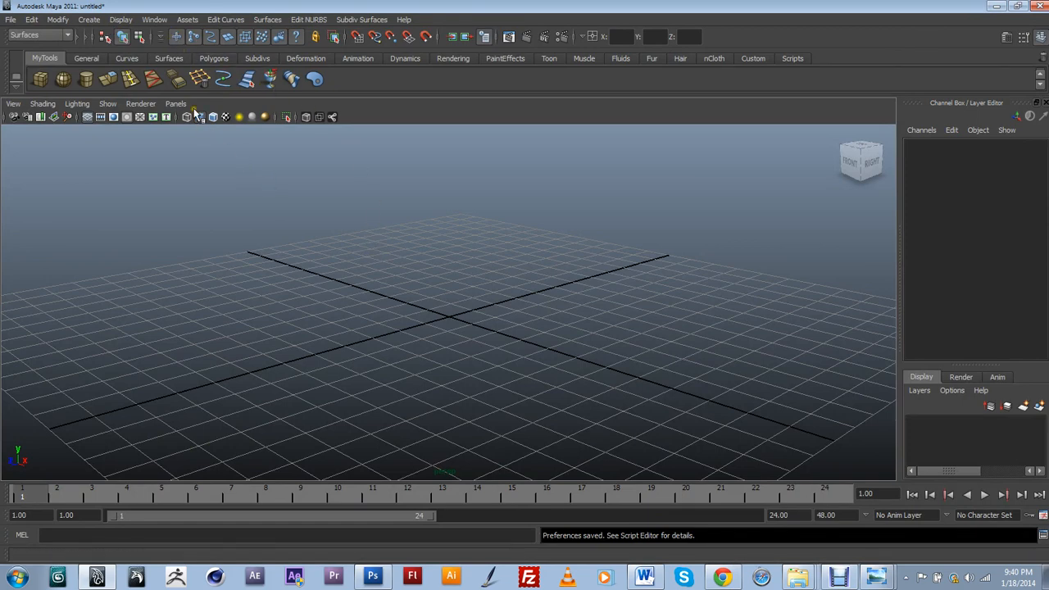
Open the Marking Menu Editor and open the MyTools marking menu for editing
click(156, 20)
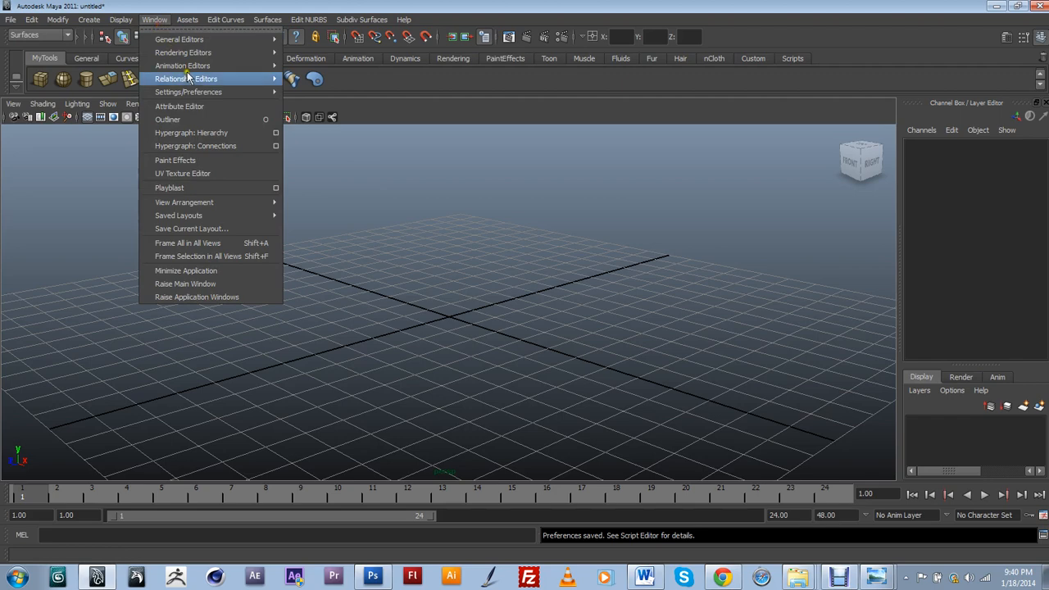
mouse_move(203, 91)
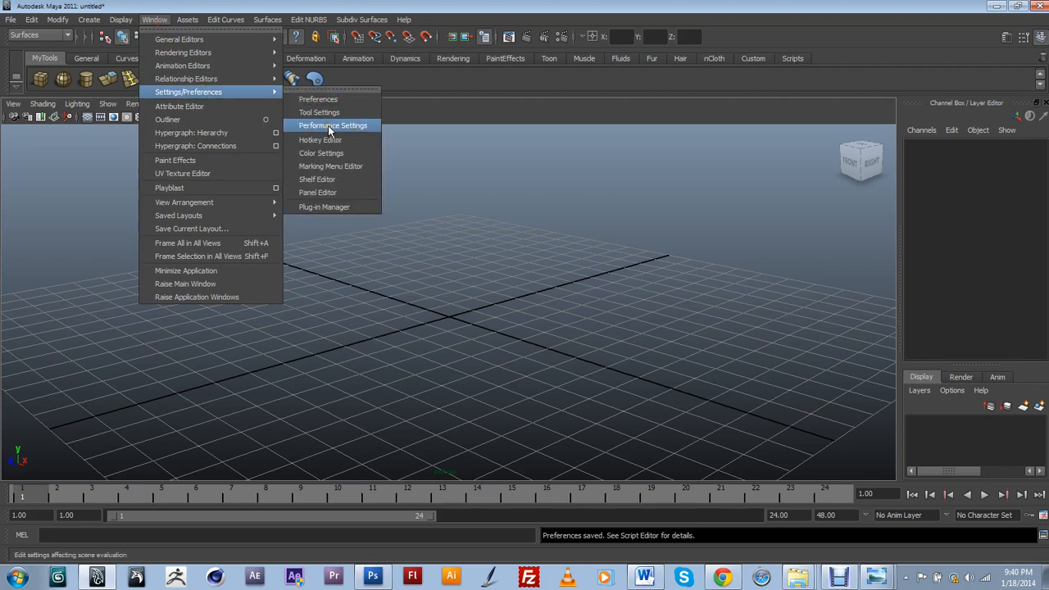
click(332, 166)
drag(566, 108, 503, 101)
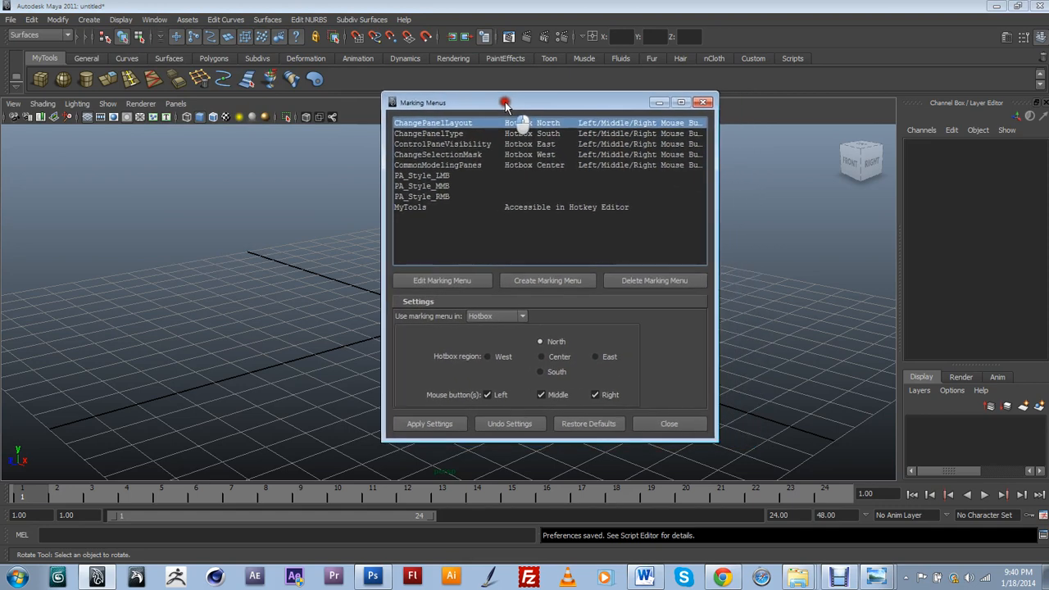
click(481, 209)
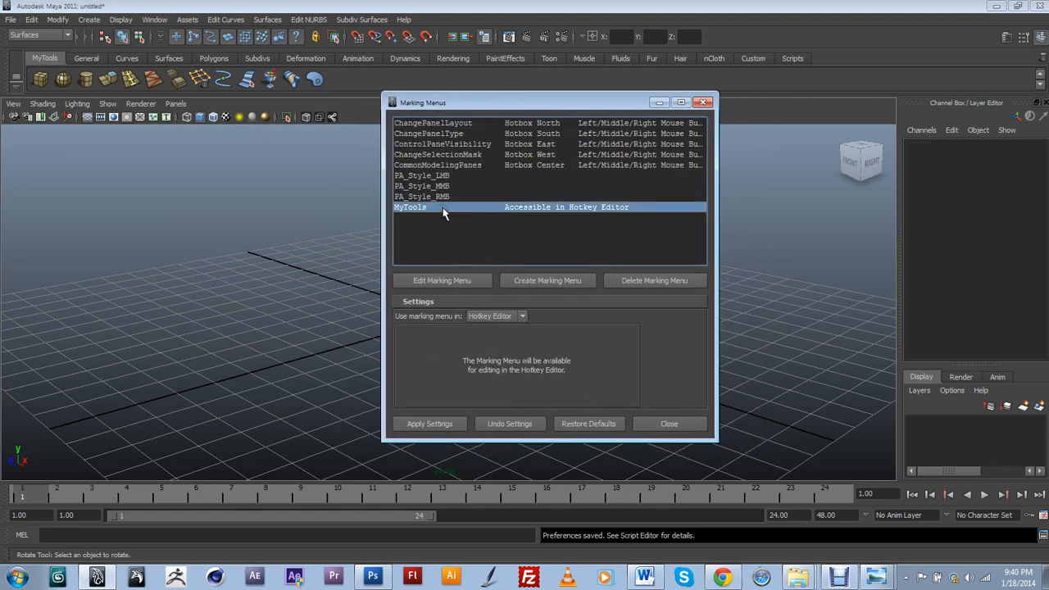
click(473, 208)
click(482, 209)
click(450, 211)
click(437, 281)
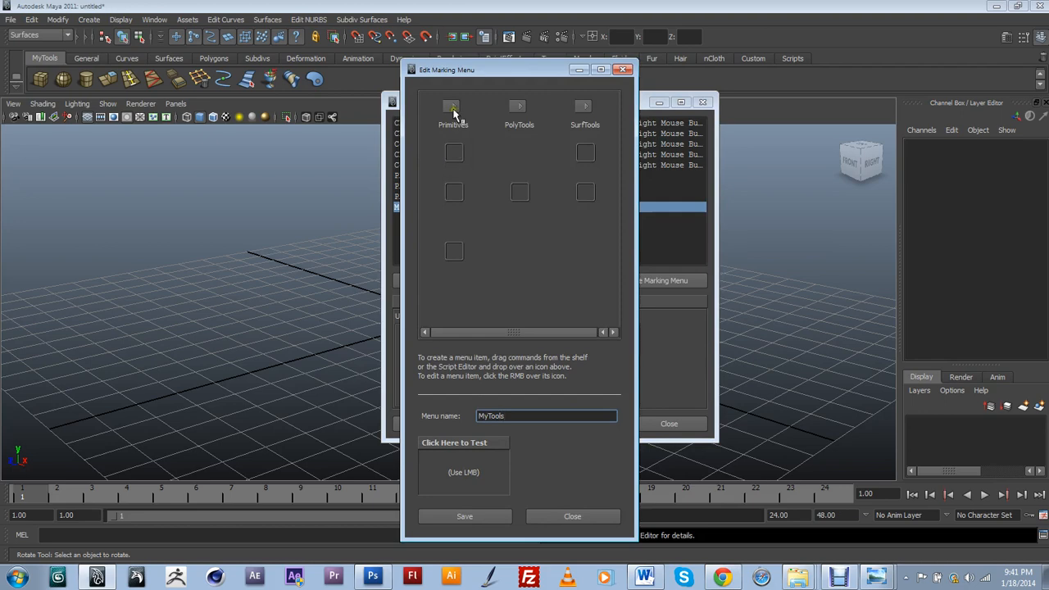
Open the PolyTools submenu of the MyTools marking menu for editing and place its editor beside the Edit Marking Menu window
click(519, 115)
click(518, 107)
right_click(518, 110)
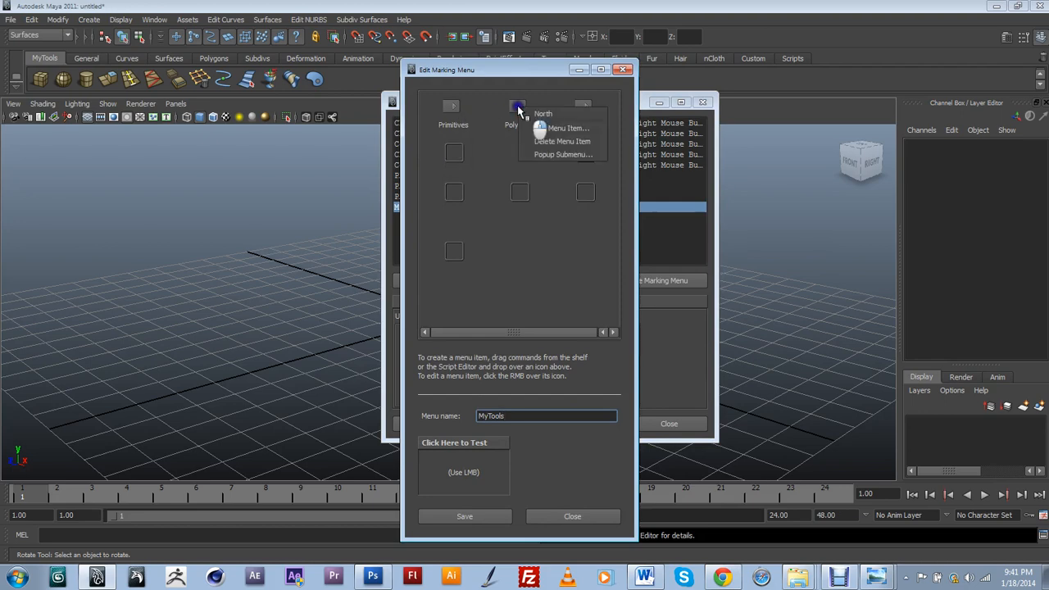
click(547, 152)
drag(400, 64, 182, 87)
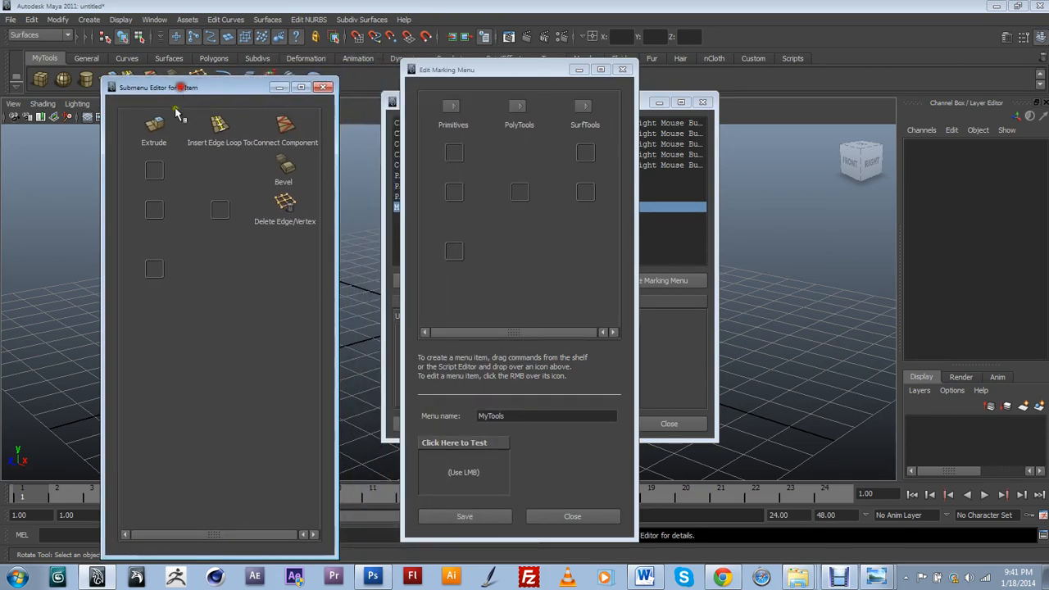
Open the Insert Edge Loop Tool item of the PolyTools submenu for editing and move its window clear
right_click(220, 145)
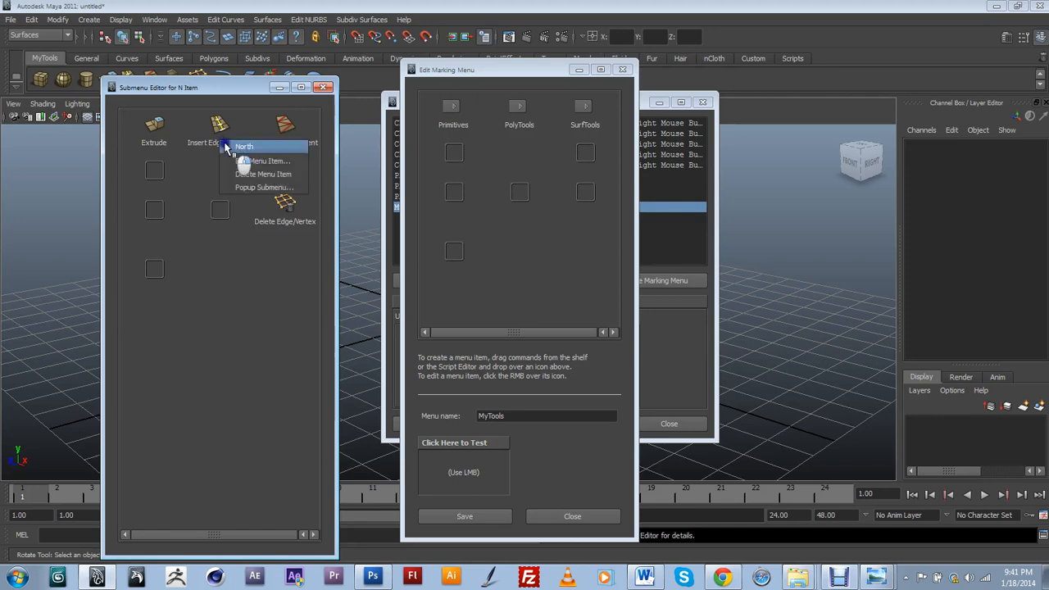
click(237, 164)
drag(244, 113, 265, 84)
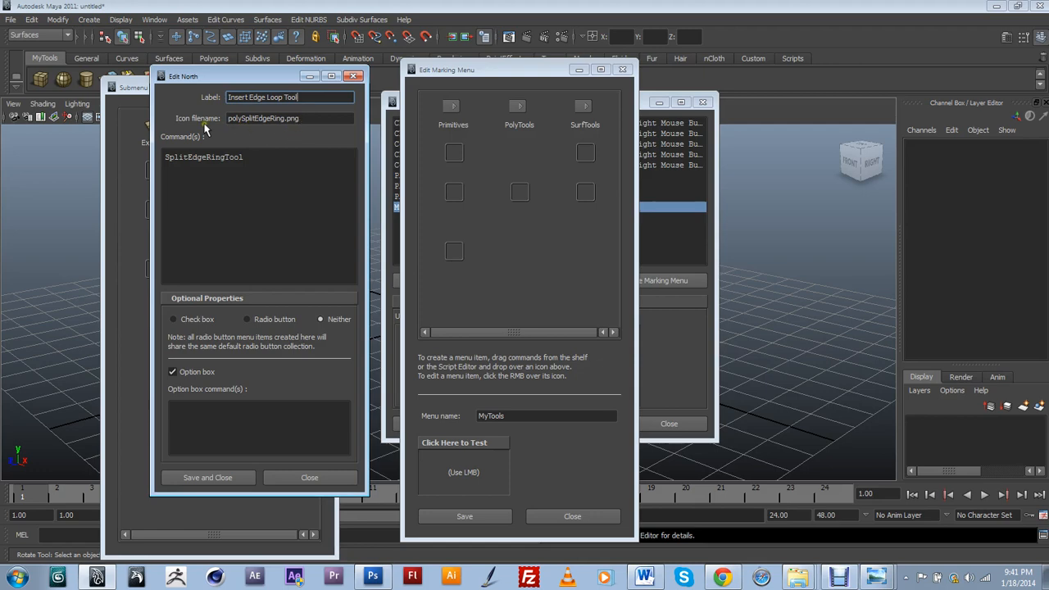
Arrange the submenu and item editors side by side, and examine the Insert Edge Loop Tool's label, command and option box properties
click(530, 96)
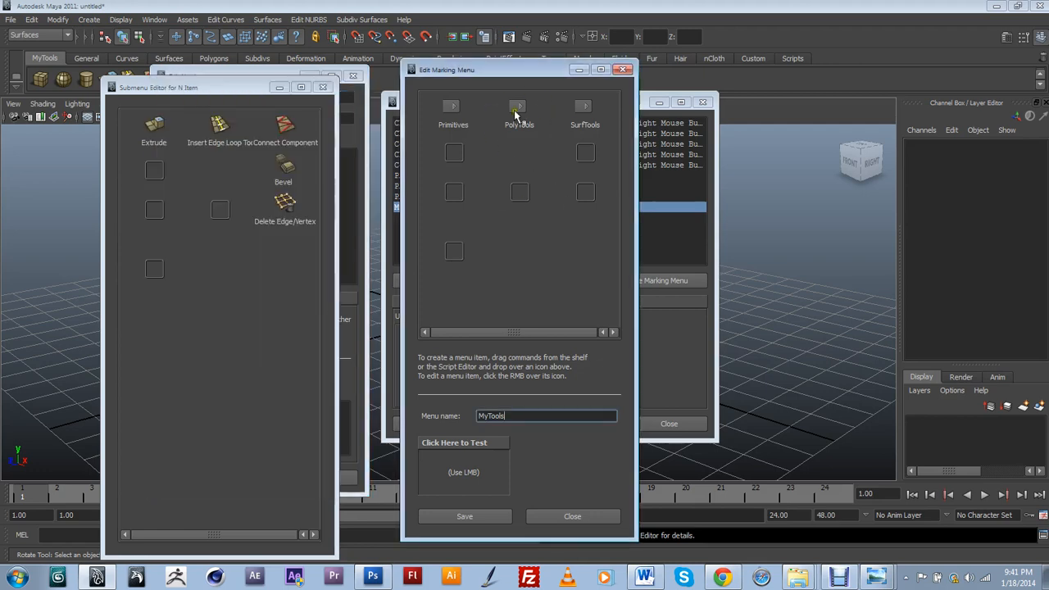
drag(227, 93, 486, 118)
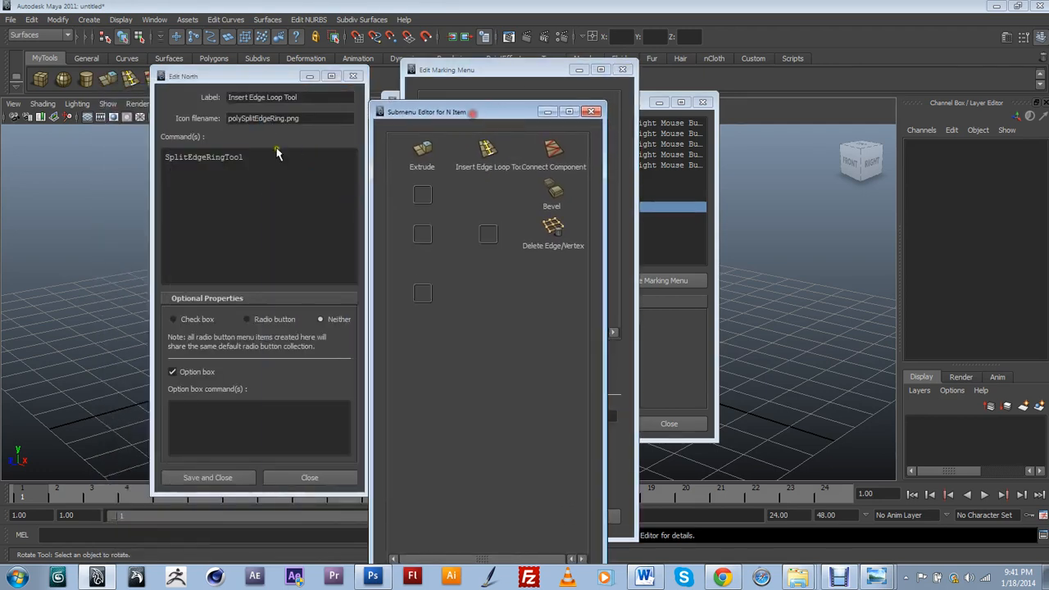
click(253, 141)
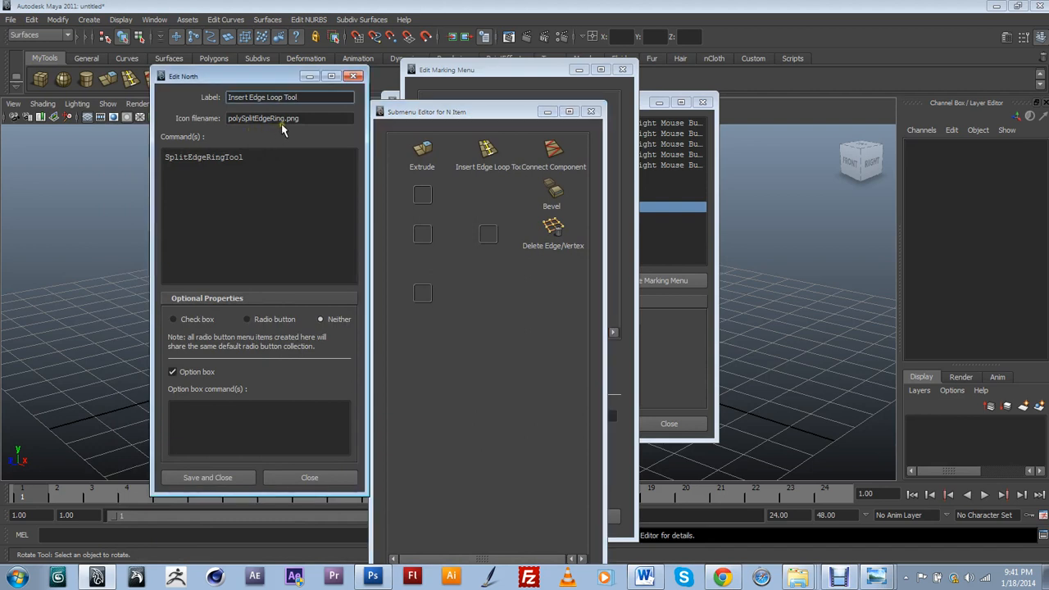
click(490, 148)
drag(417, 111, 463, 95)
click(204, 391)
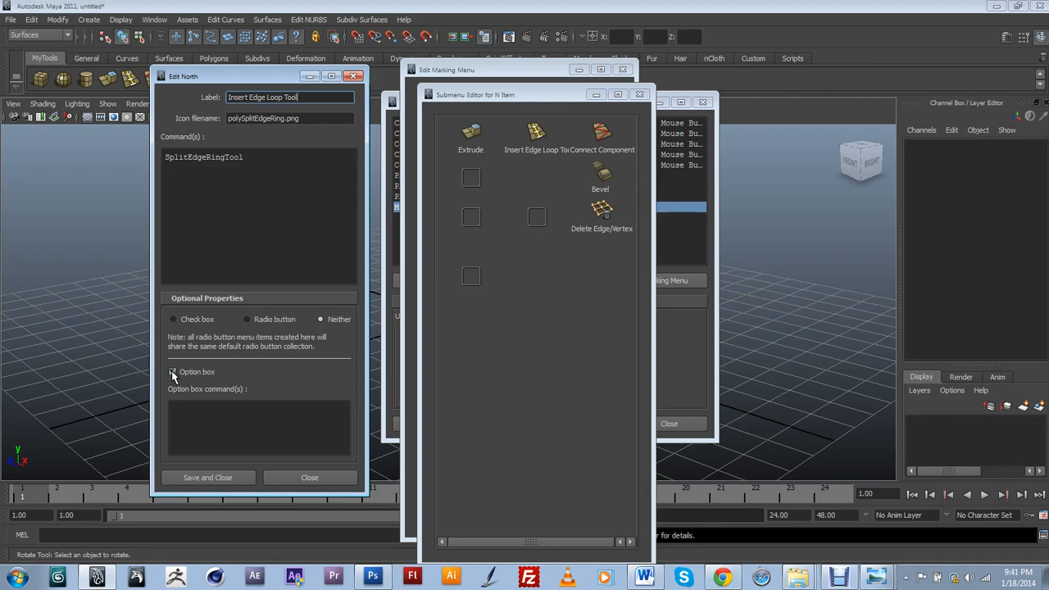
Switch to Windows Photo Viewer to examine the menu items in screenshot MM2, and return to Maya
click(876, 577)
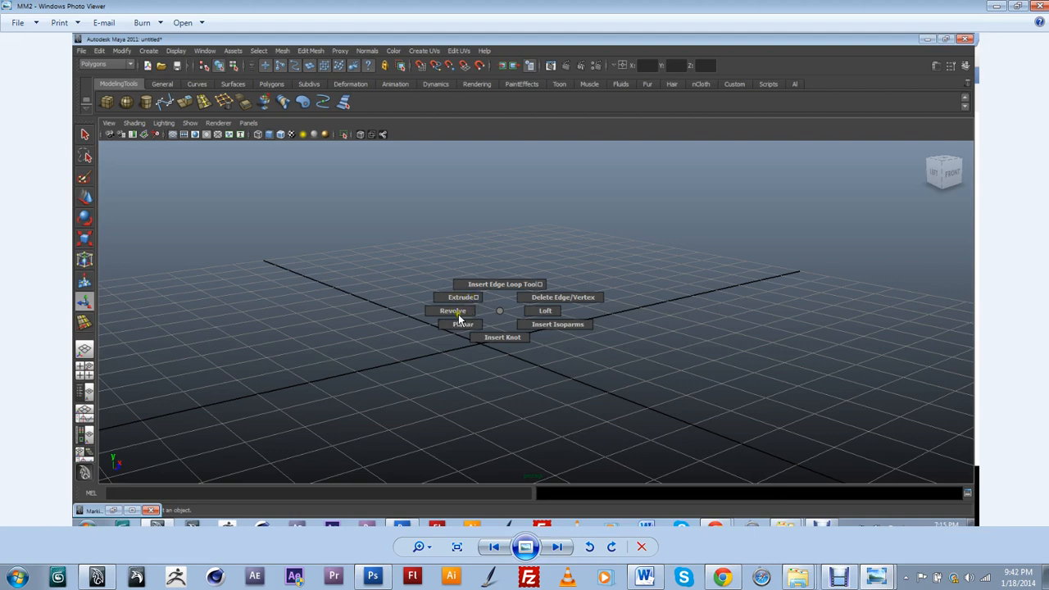
click(995, 5)
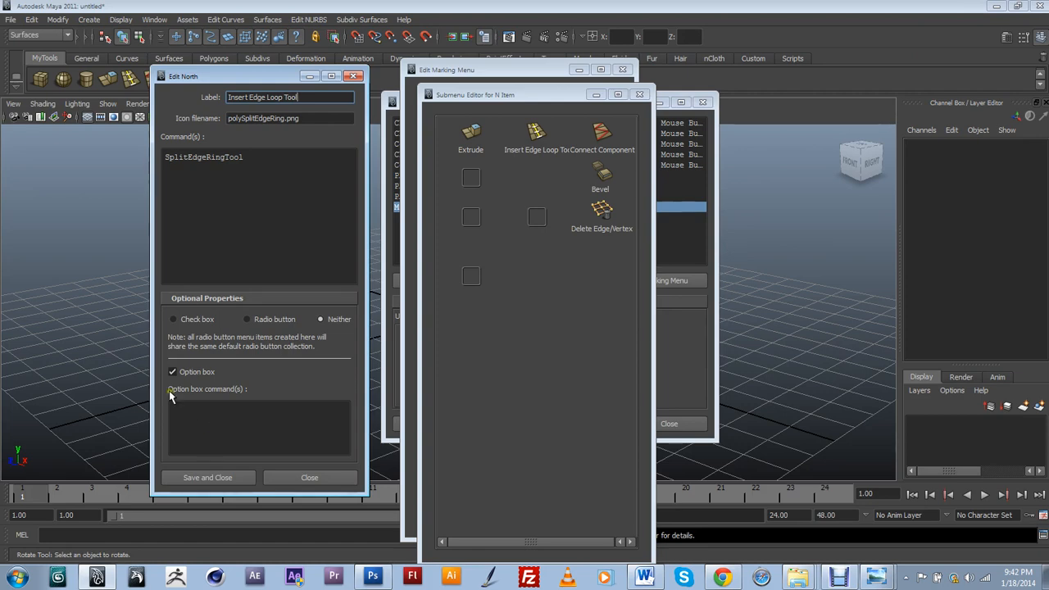
Save the Insert Edge Loop Tool item and the MyTools marking menu, closing all the marking menu editors
click(211, 479)
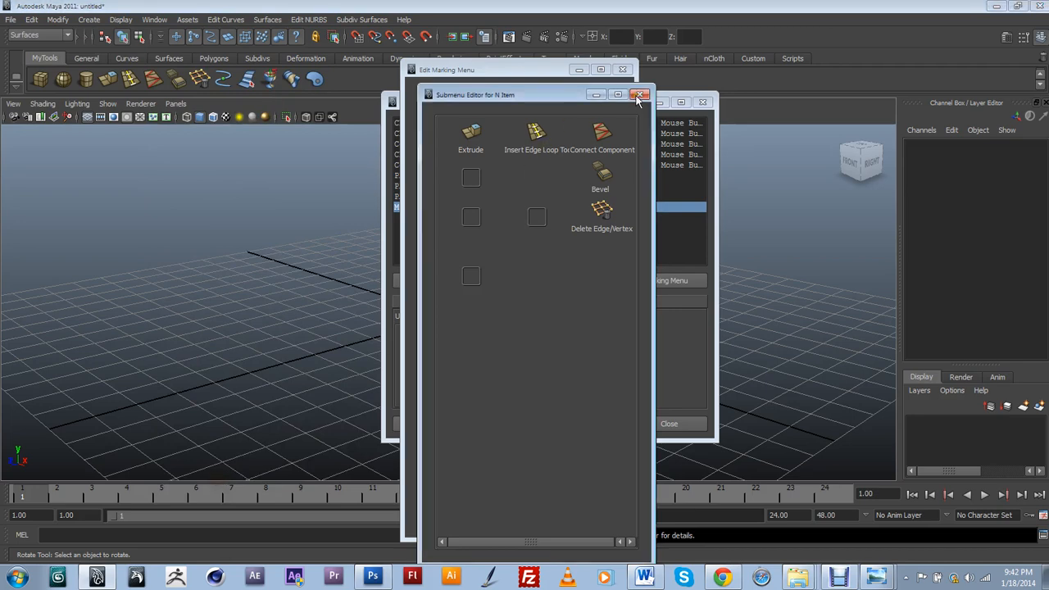
click(639, 96)
click(484, 518)
click(624, 71)
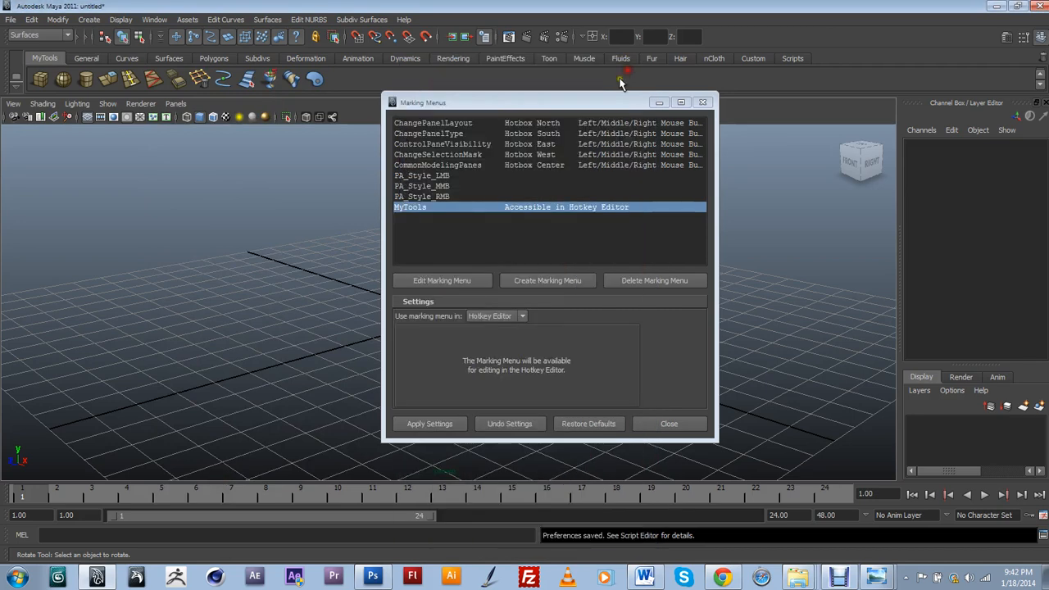
click(669, 424)
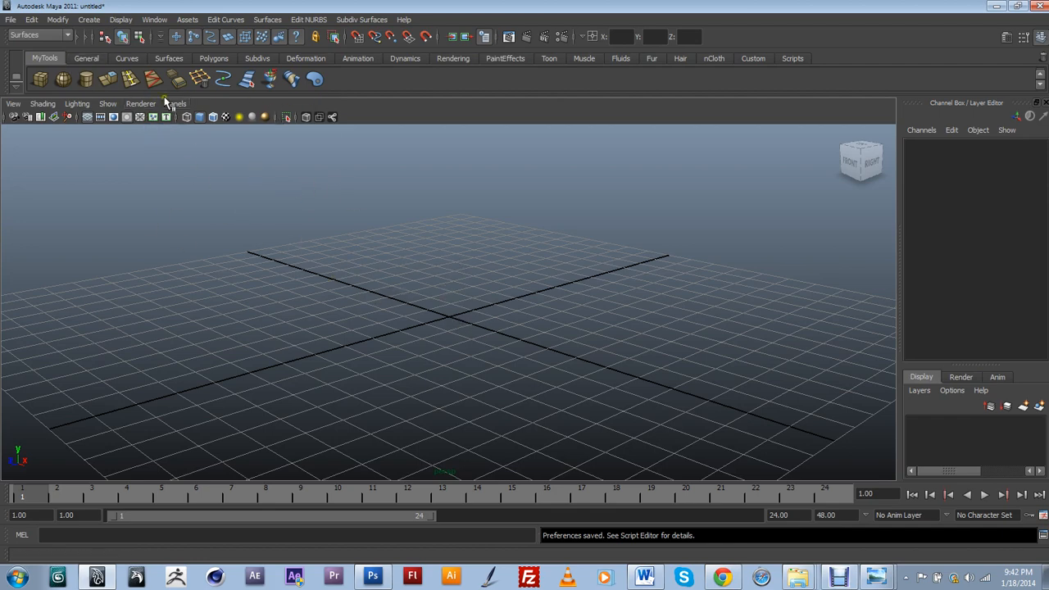
Hide the Shelf from the interface's UI elements
alt+drag(475, 319, 457, 366)
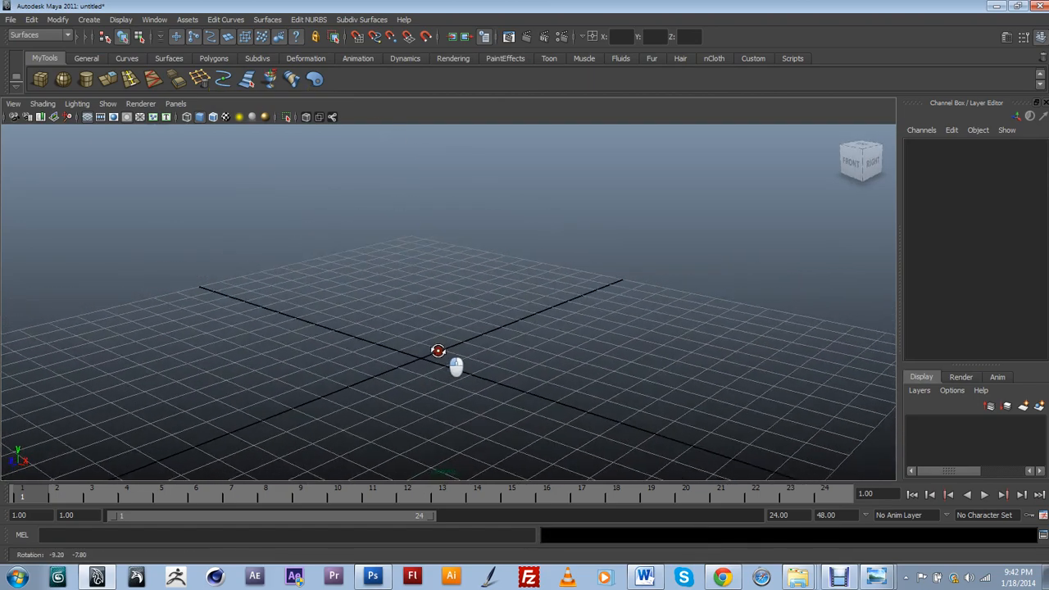
click(148, 20)
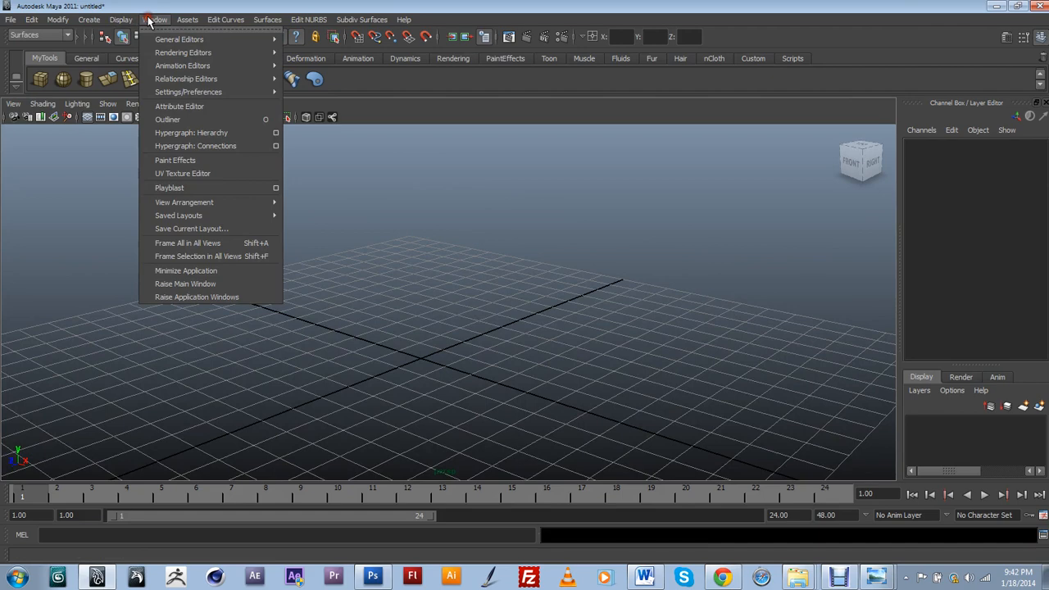
mouse_move(180, 93)
mouse_move(120, 20)
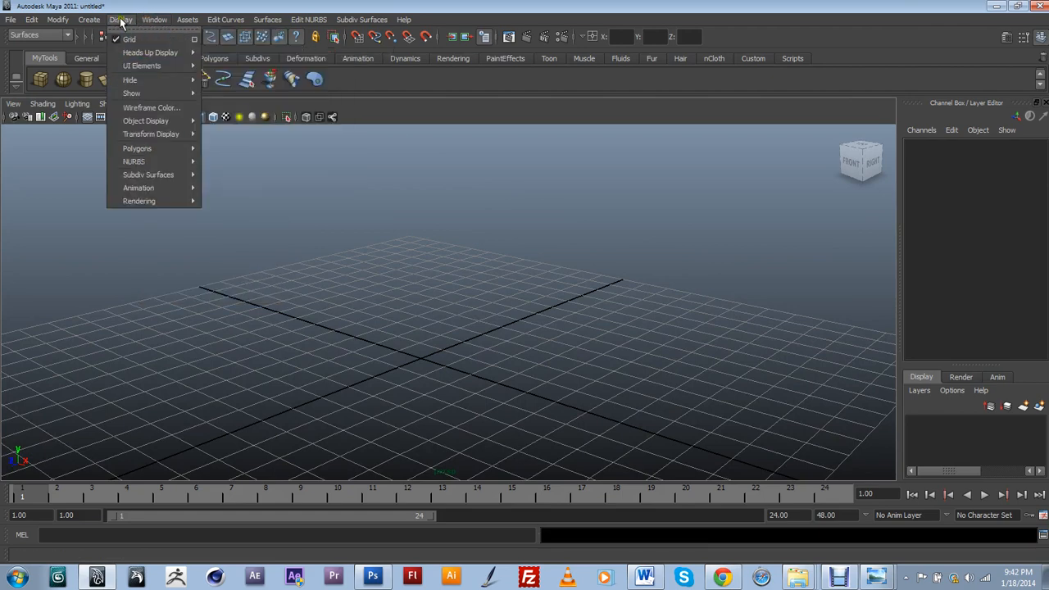
mouse_move(135, 65)
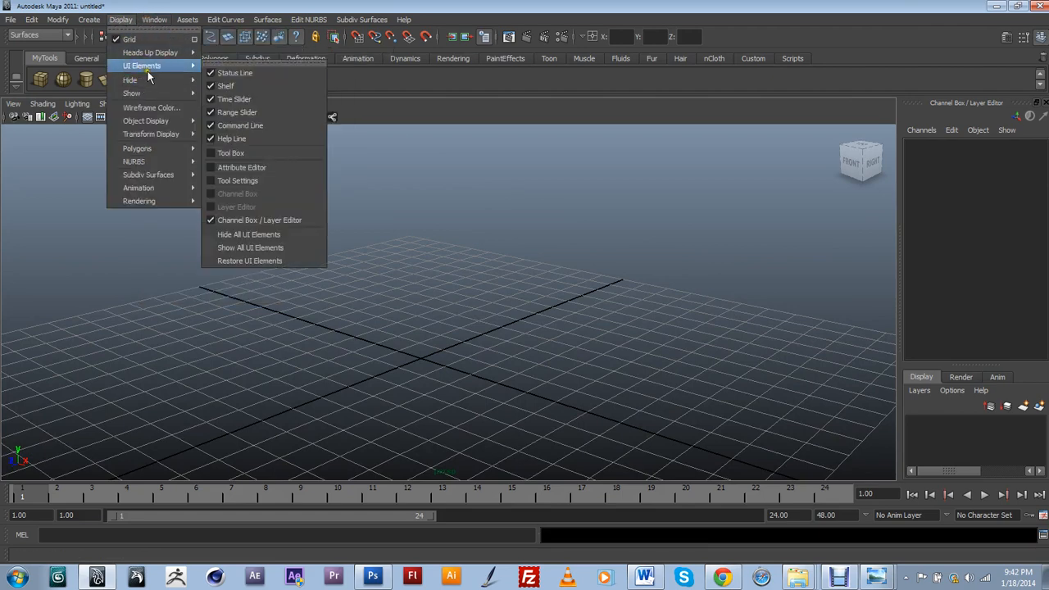
click(220, 85)
Switch to Windows Photo Viewer to review the radial menu layout in screenshot MM2, and return to the Maya viewport
alt+middle_drag(484, 271, 474, 308)
alt+drag(473, 307, 455, 337)
alt+middle_drag(454, 337, 465, 343)
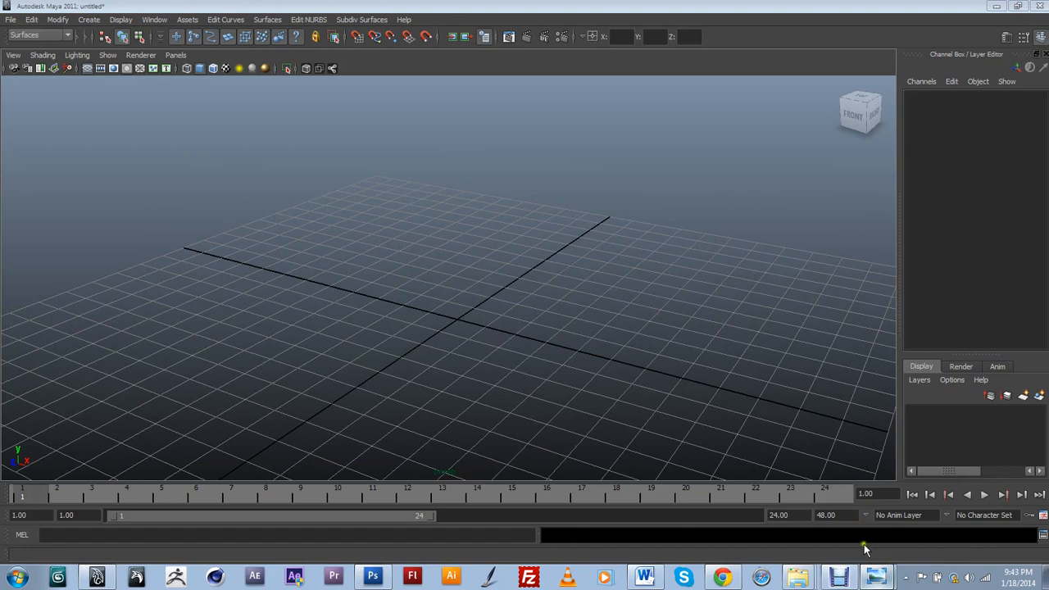
click(877, 577)
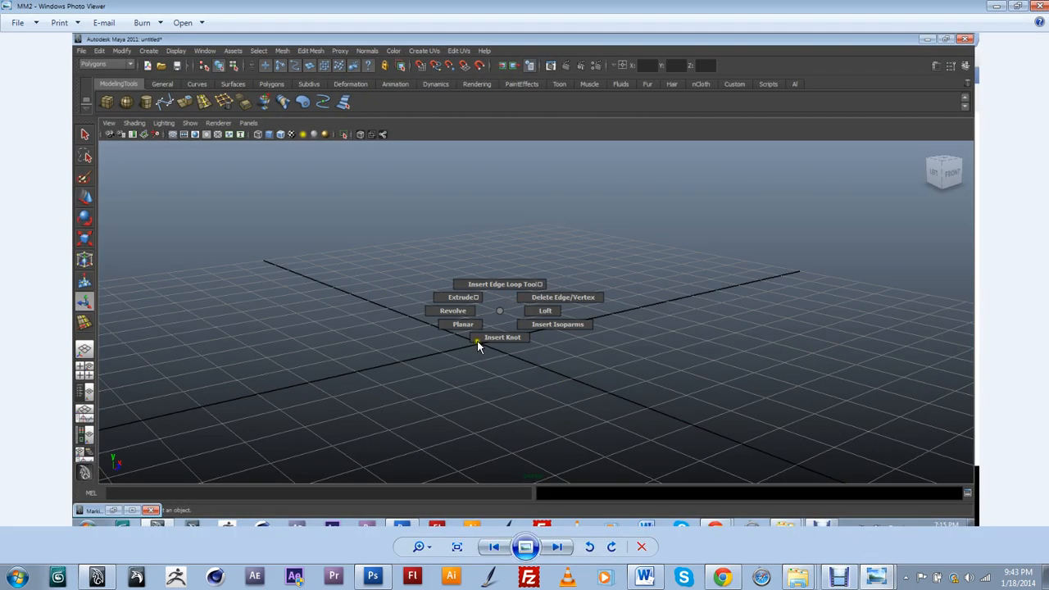
click(997, 6)
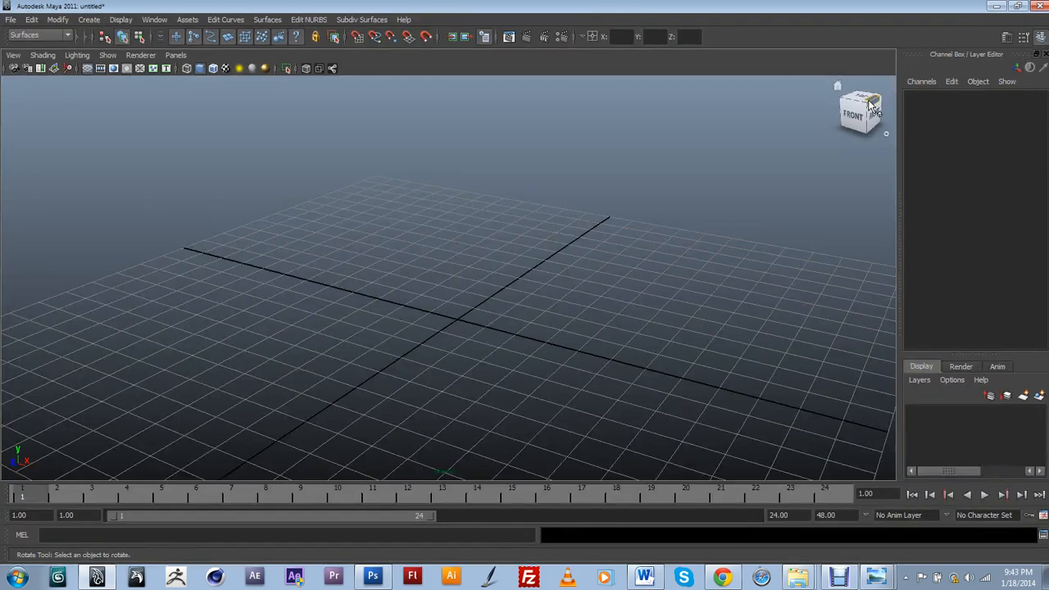
Draw a polygon cube near the grid's origin using the marking menu, centred at about X 0.385, Y 1.892, Z 0.198
click(461, 327)
shift+right_drag(377, 309, 377, 304)
drag(367, 335, 541, 201)
alt+drag(463, 374, 467, 346)
alt+drag(471, 395, 459, 419)
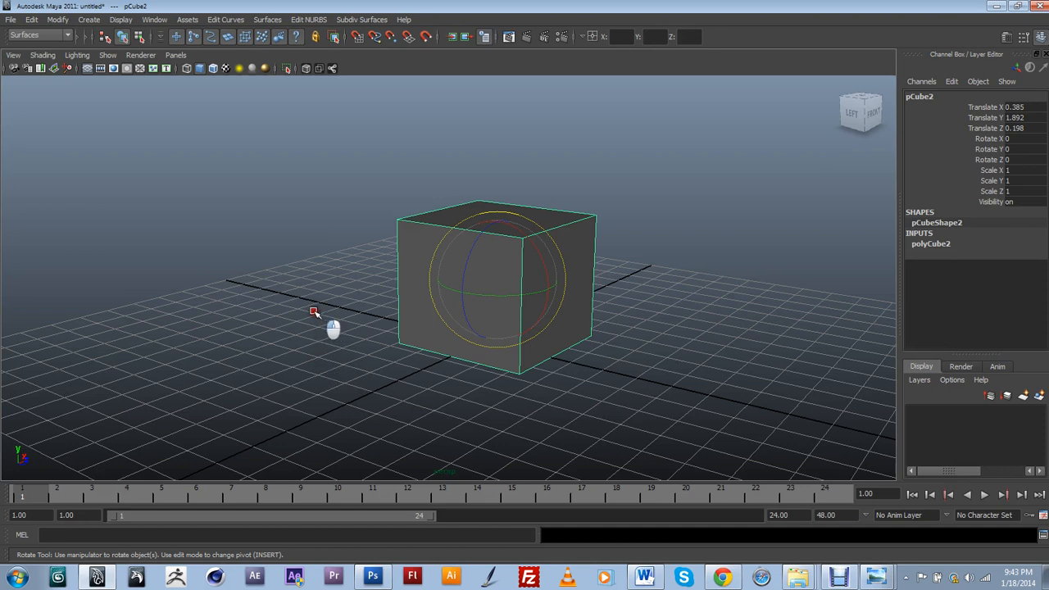
Insert four parallel edge loops along one direction of the cube with the Insert Edge Loop Tool
shift+right_drag(311, 317, 323, 305)
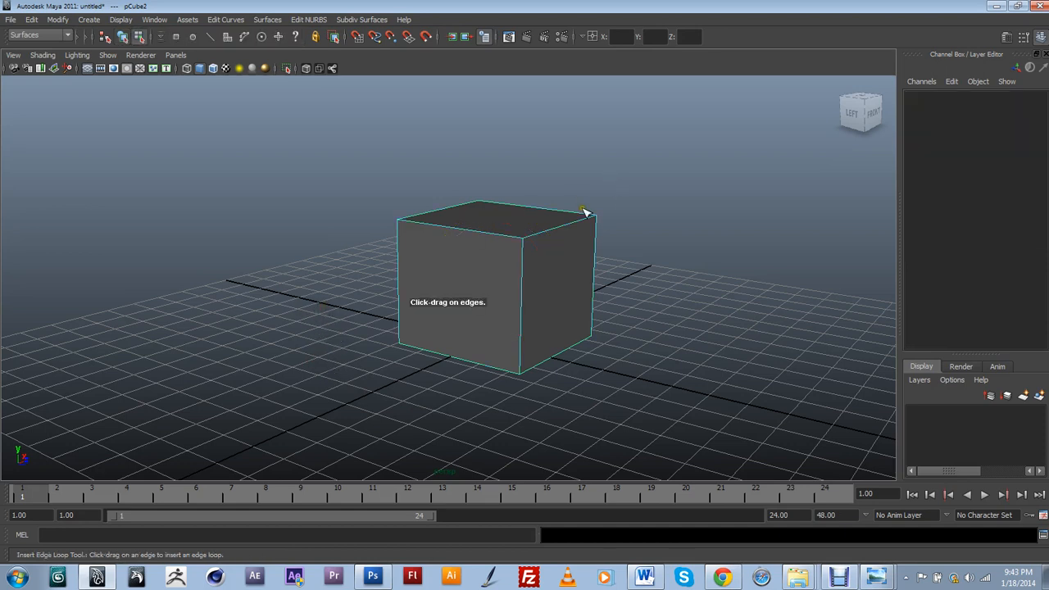
click(534, 237)
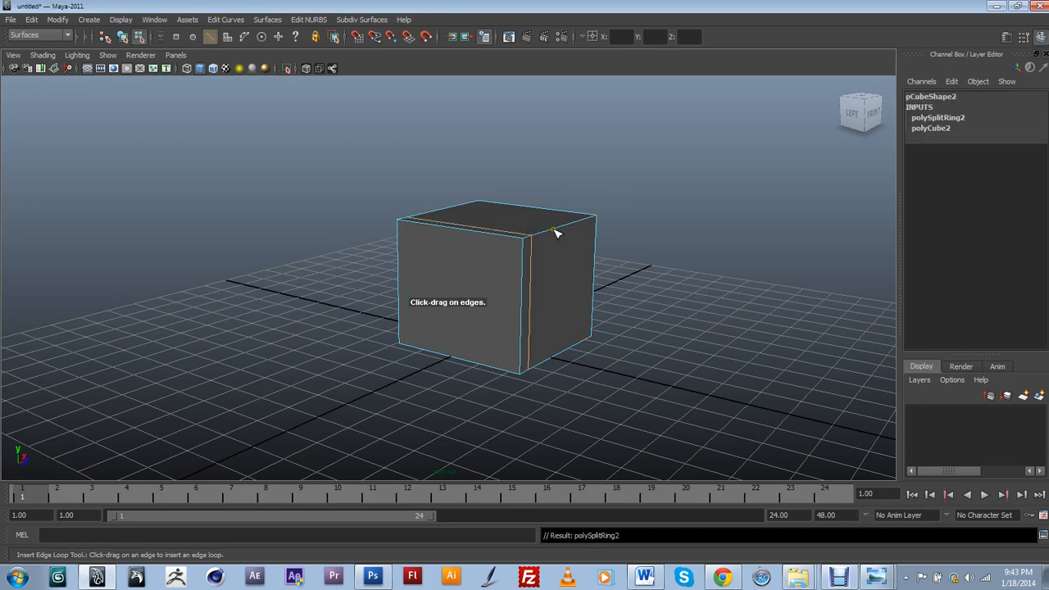
click(557, 232)
click(572, 225)
click(580, 222)
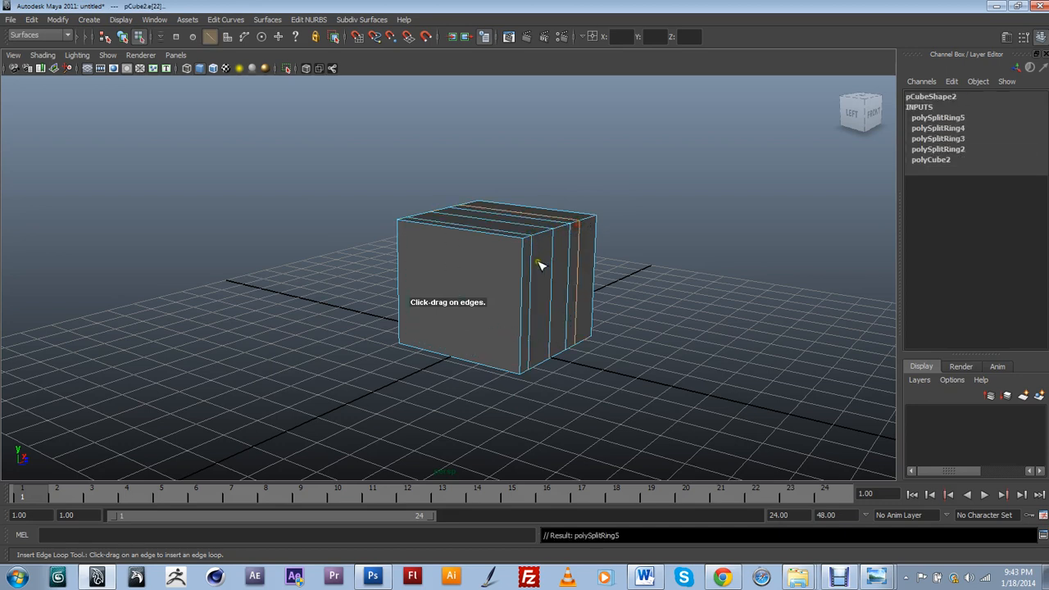
Insert two more edge loops on the cube's adjacent side, crossing the first set
alt+drag(576, 331, 426, 330)
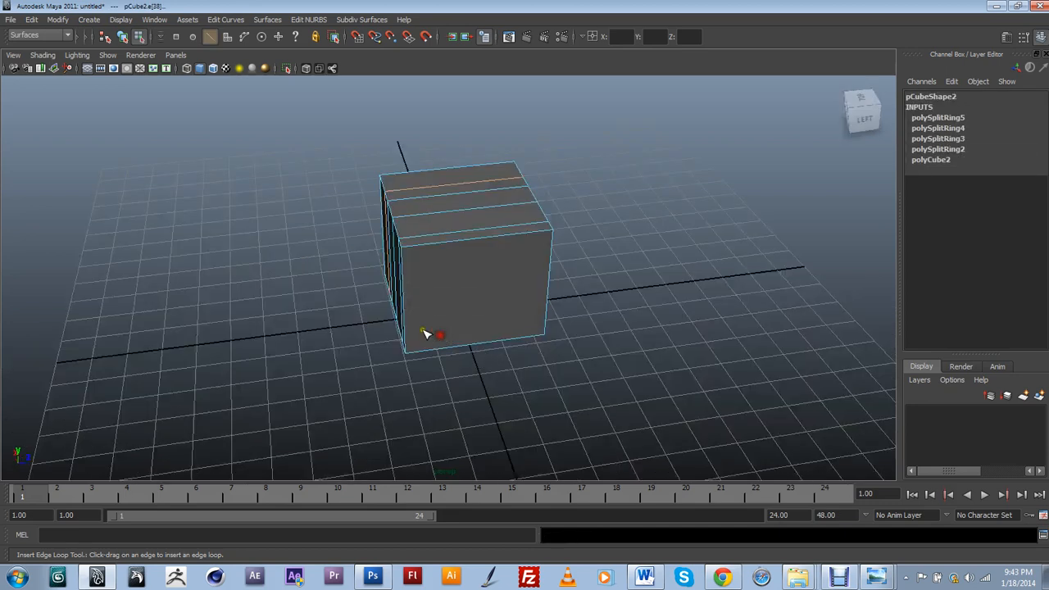
click(452, 242)
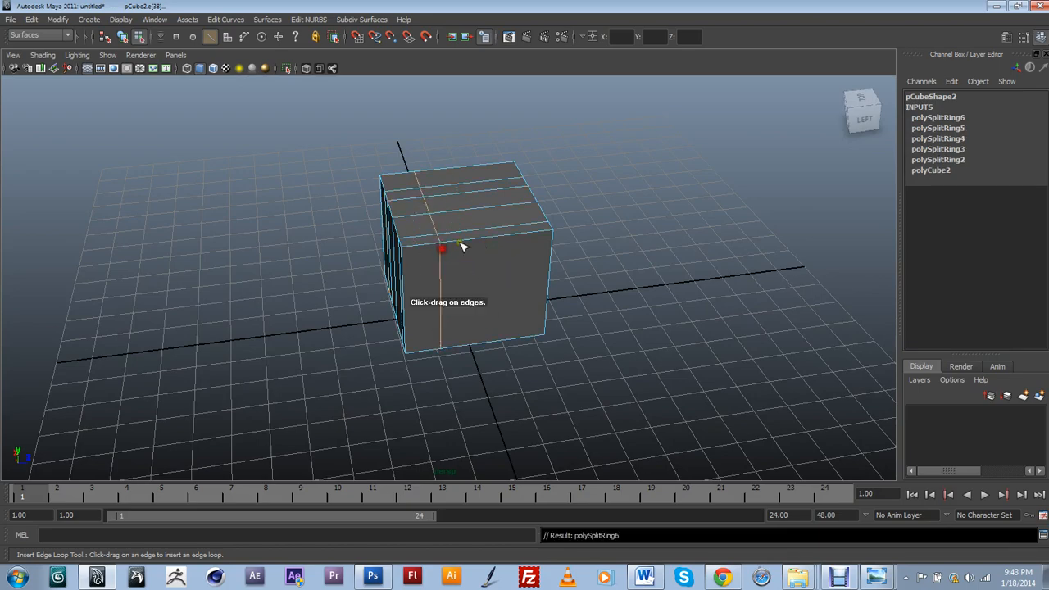
click(518, 237)
Bevel the cube's most recently inserted edge loop
alt+drag(599, 328, 433, 342)
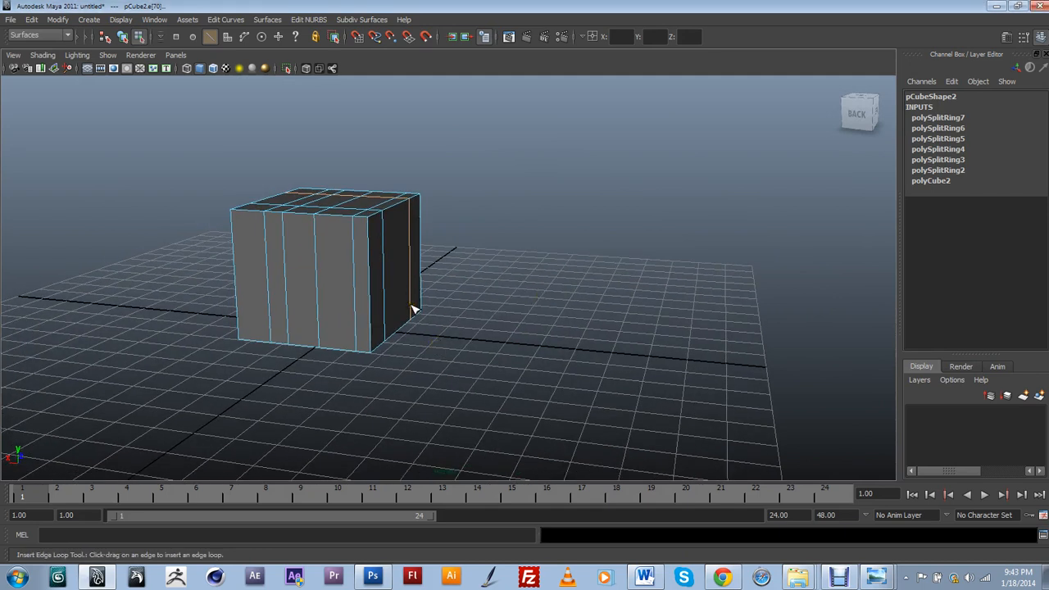
click(540, 312)
click(595, 287)
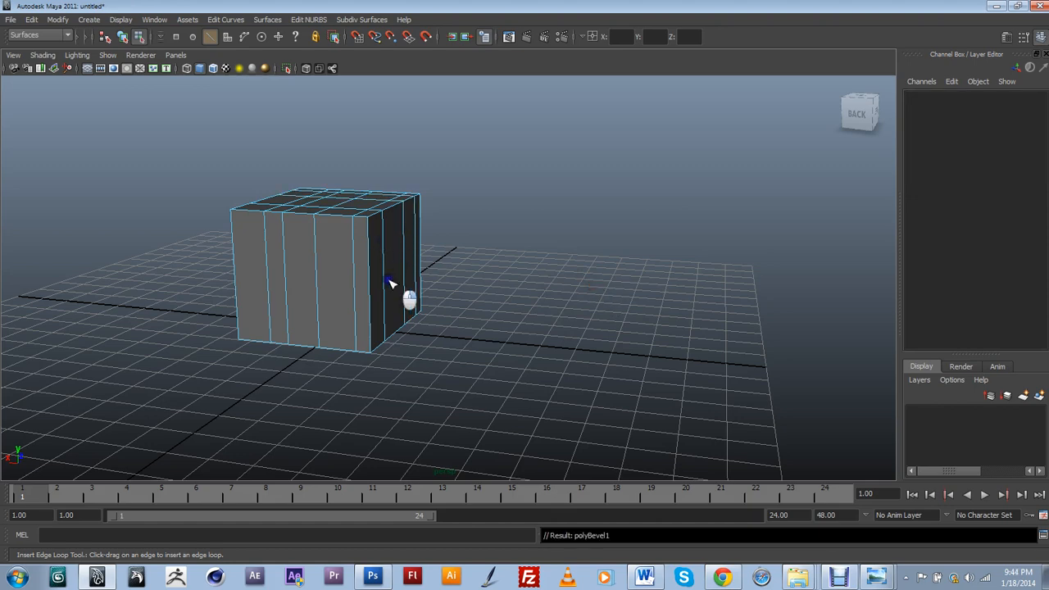
Select a single face on top of the cube and apply the Bevel command to it again
mouse_move(396, 272)
alt+mouse_down()
mouse_move(394, 298)
mouse_move(400, 289)
alt+mouse_up()
key(w)
click(363, 194)
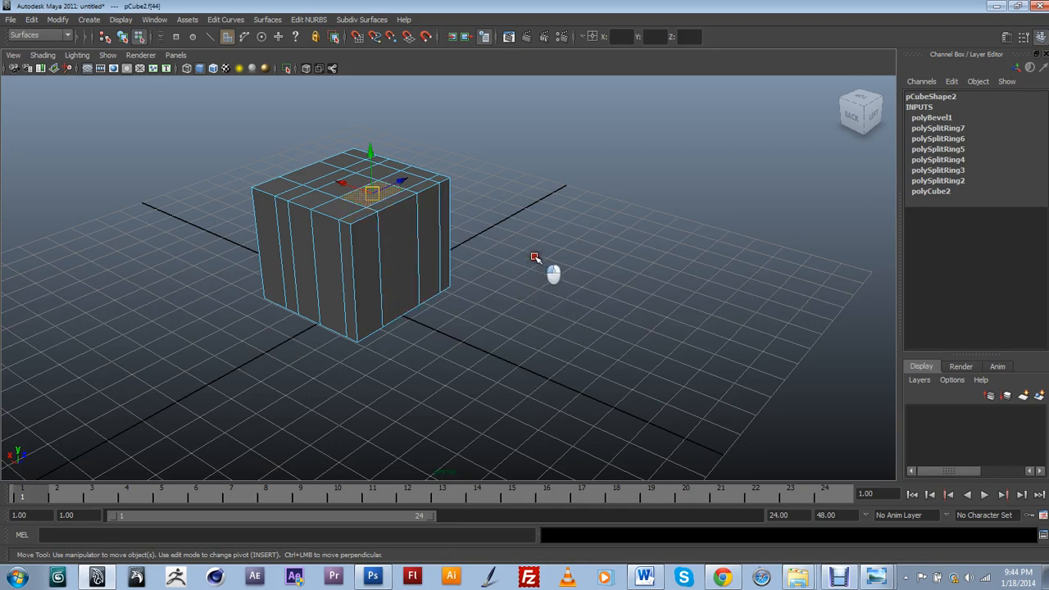
key(g)
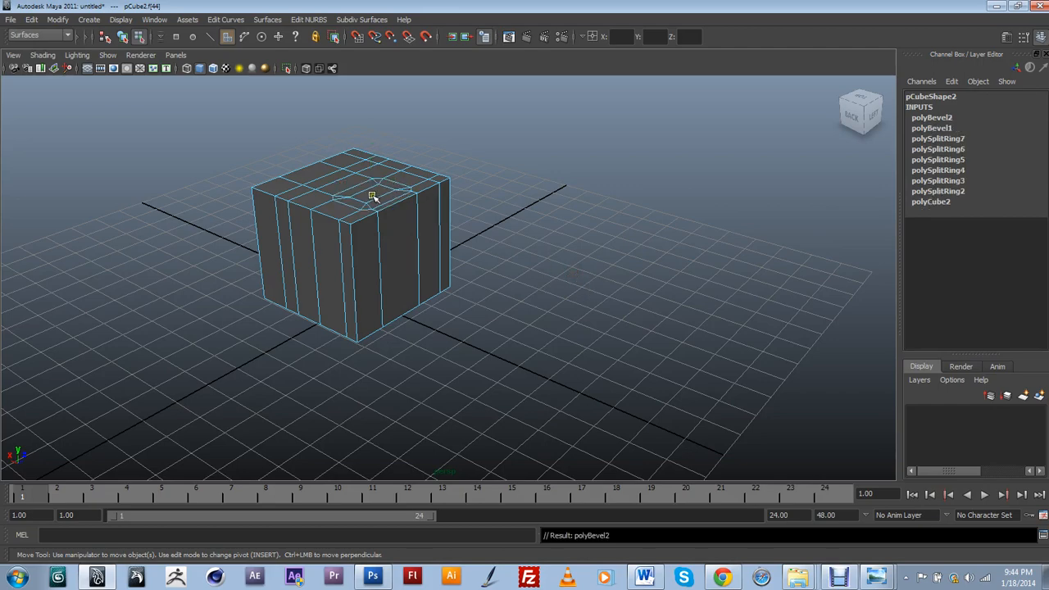
Switch the cube from component selection back to object mode
alt+drag(397, 199, 368, 216)
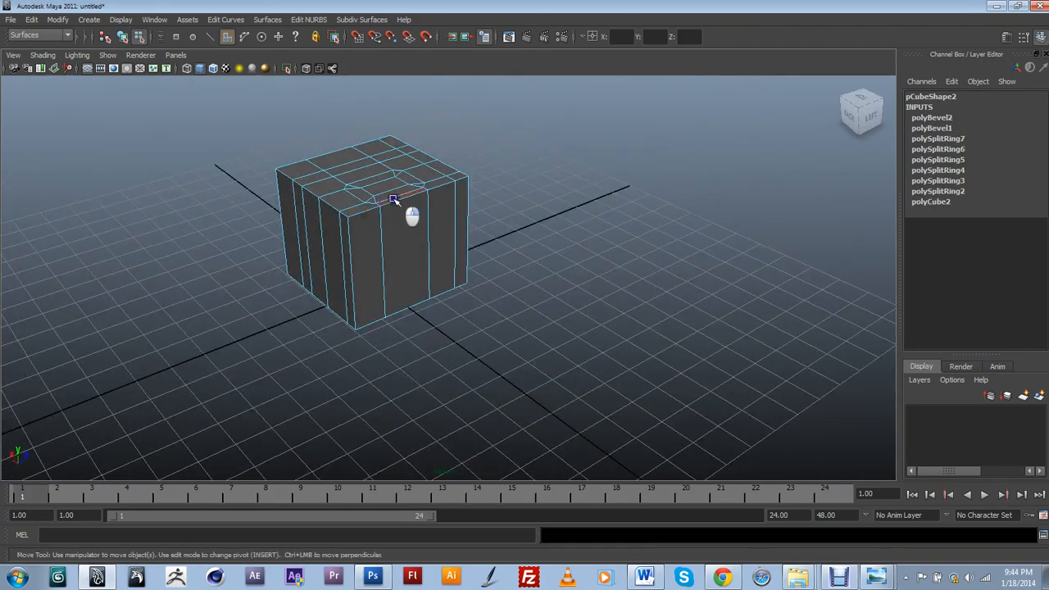
right_drag(394, 199, 436, 188)
alt+drag(437, 188, 424, 271)
alt+right_drag(424, 272, 434, 328)
alt+drag(401, 337, 449, 348)
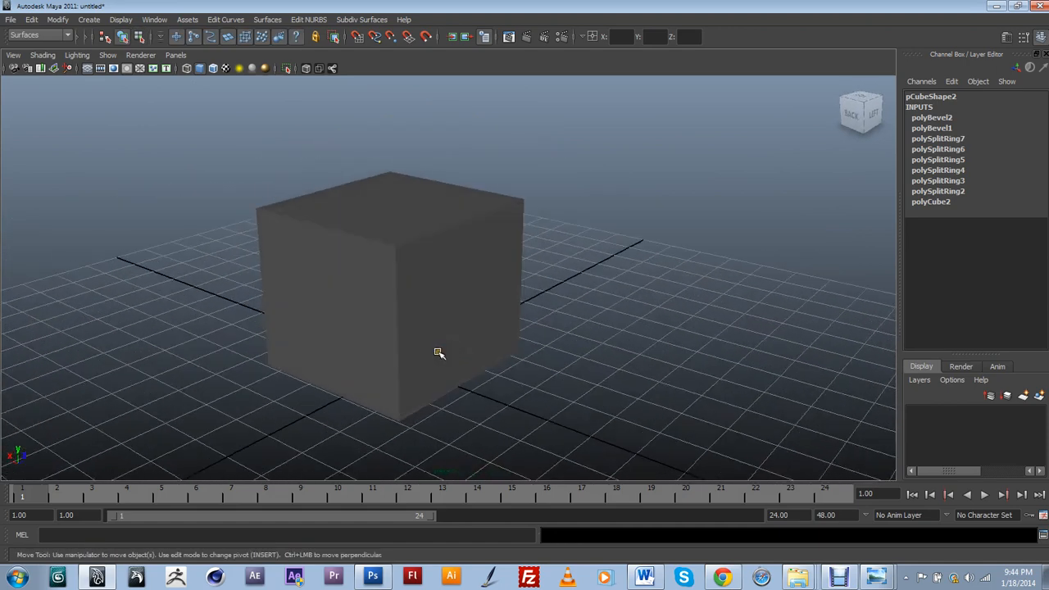
alt+drag(446, 344, 480, 344)
alt+drag(493, 184, 428, 276)
alt+middle_drag(428, 276, 476, 300)
alt+drag(475, 301, 483, 277)
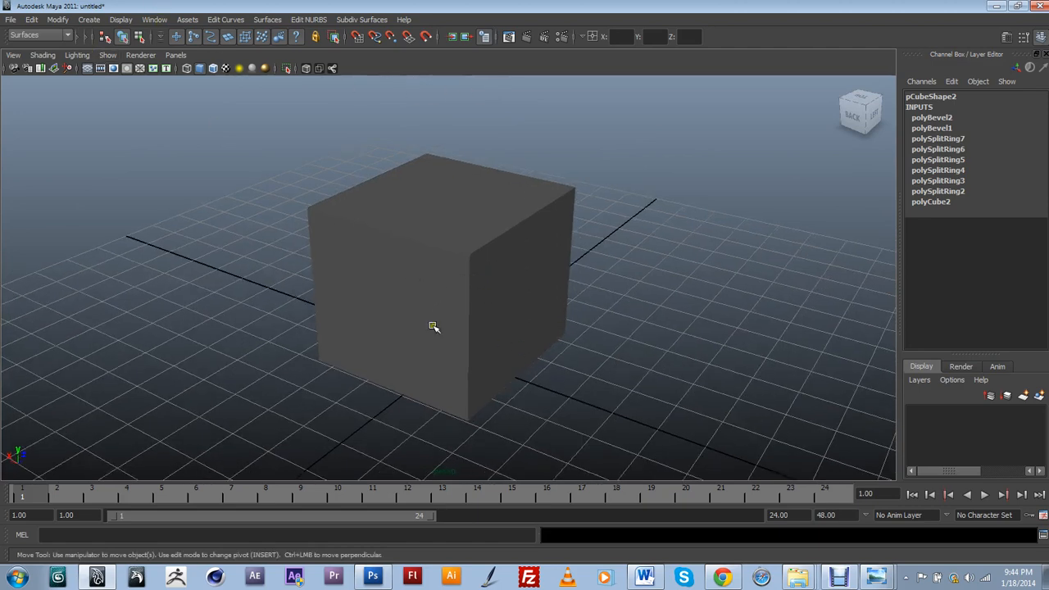
mouse_move(450, 236)
alt+mouse_down()
mouse_move(462, 234)
mouse_move(466, 250)
alt+mouse_up()
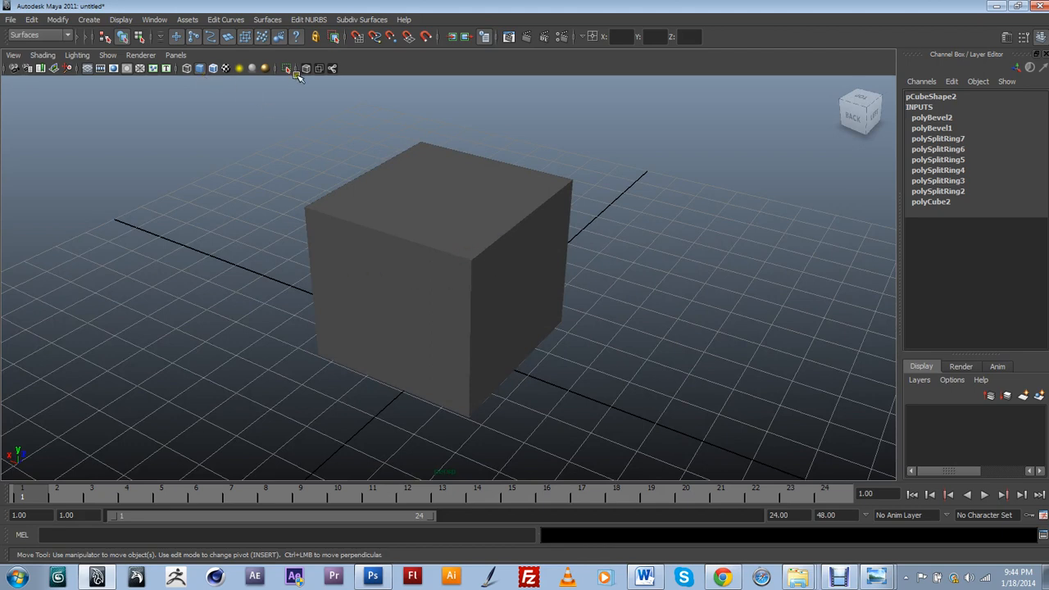